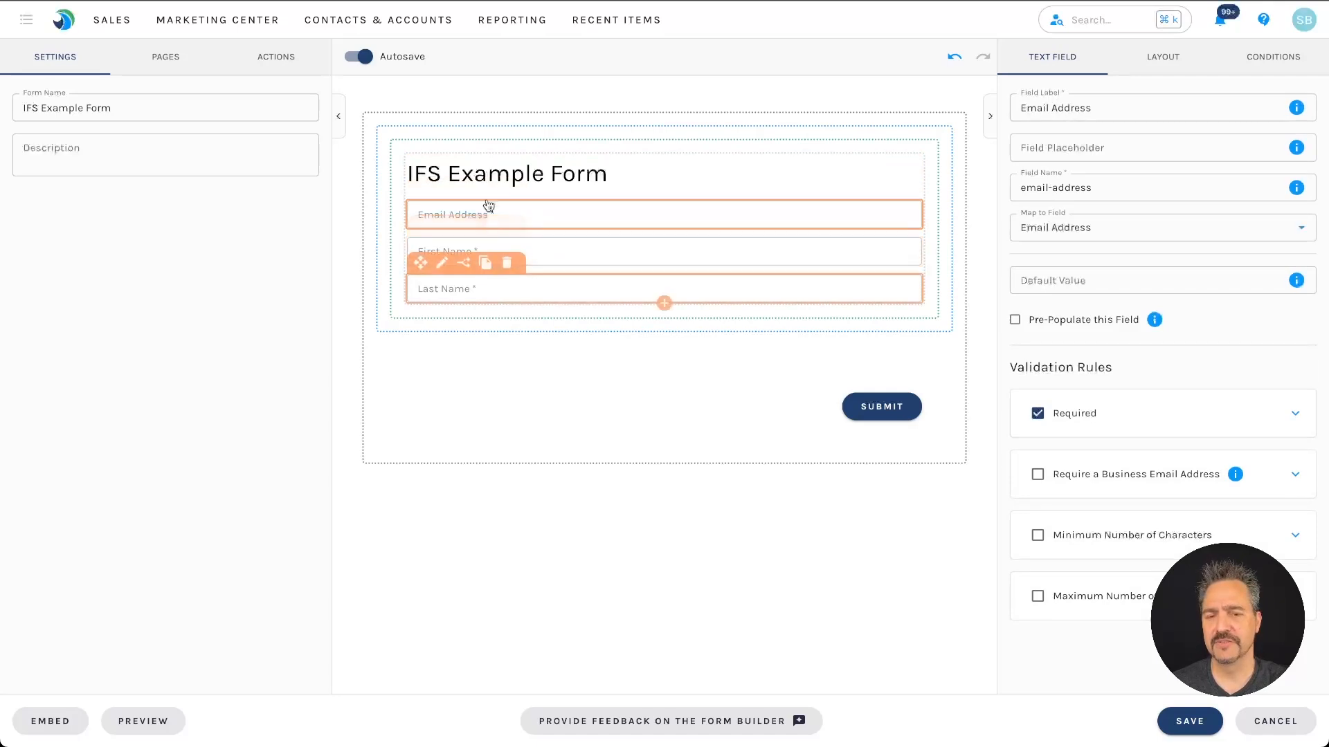
Step: Place Email Address below Last Name, require a business email, and relabel it 'Business Email Address'
left_click_drag(422, 194, 439, 266)
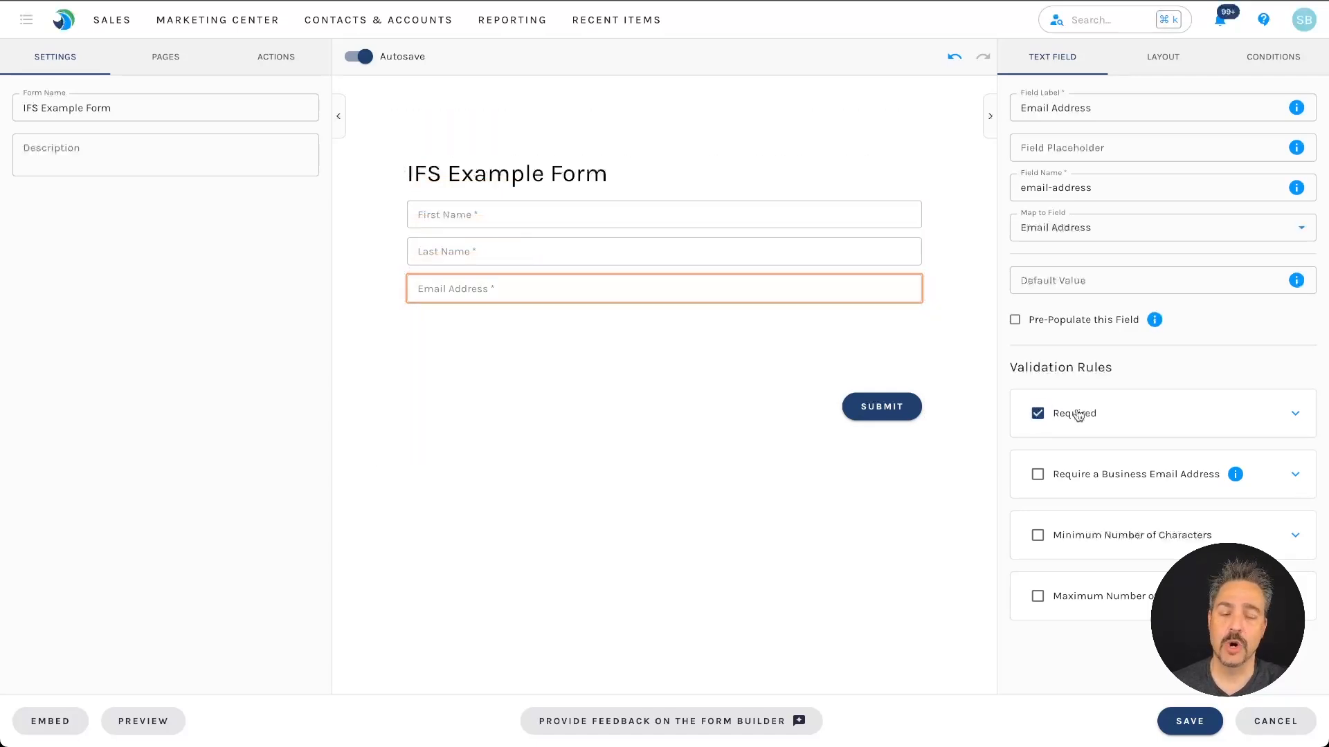
left_click(1159, 482)
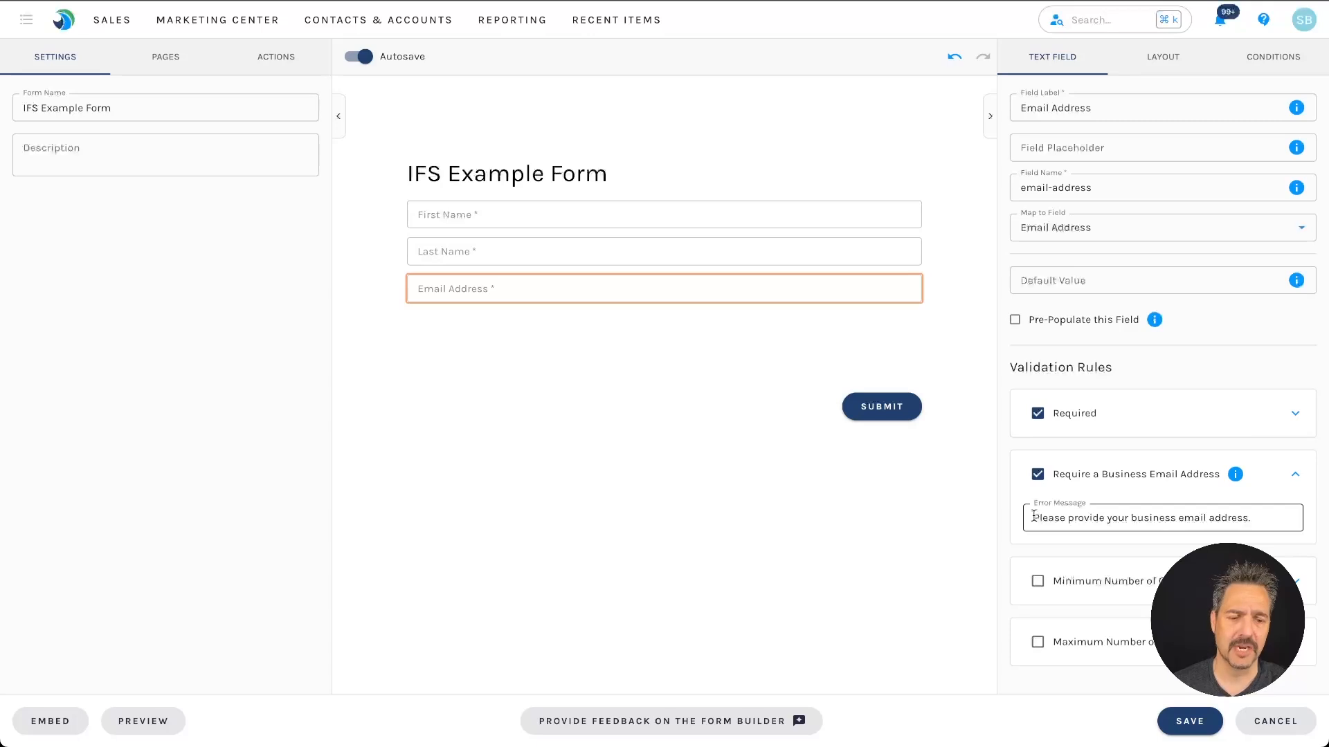
left_click_drag(1034, 516, 1269, 519)
left_click(1272, 520)
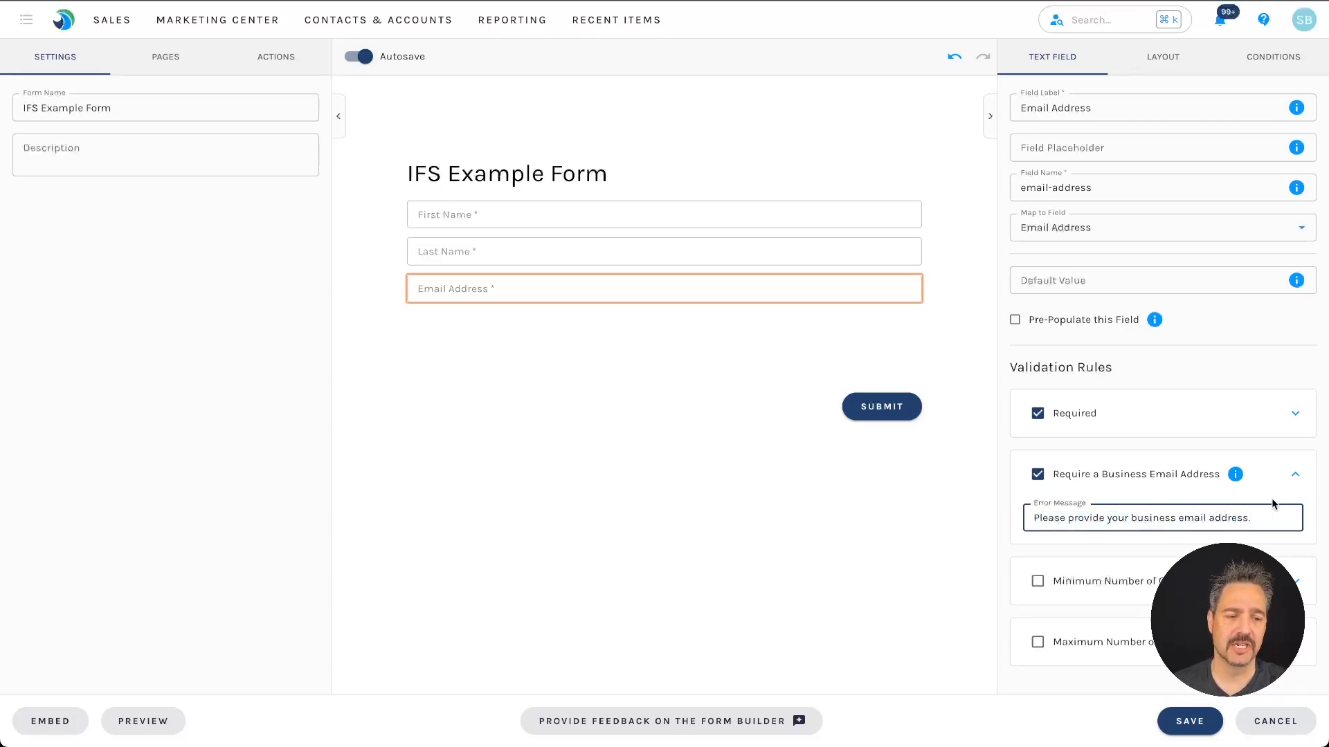
left_click(1017, 114)
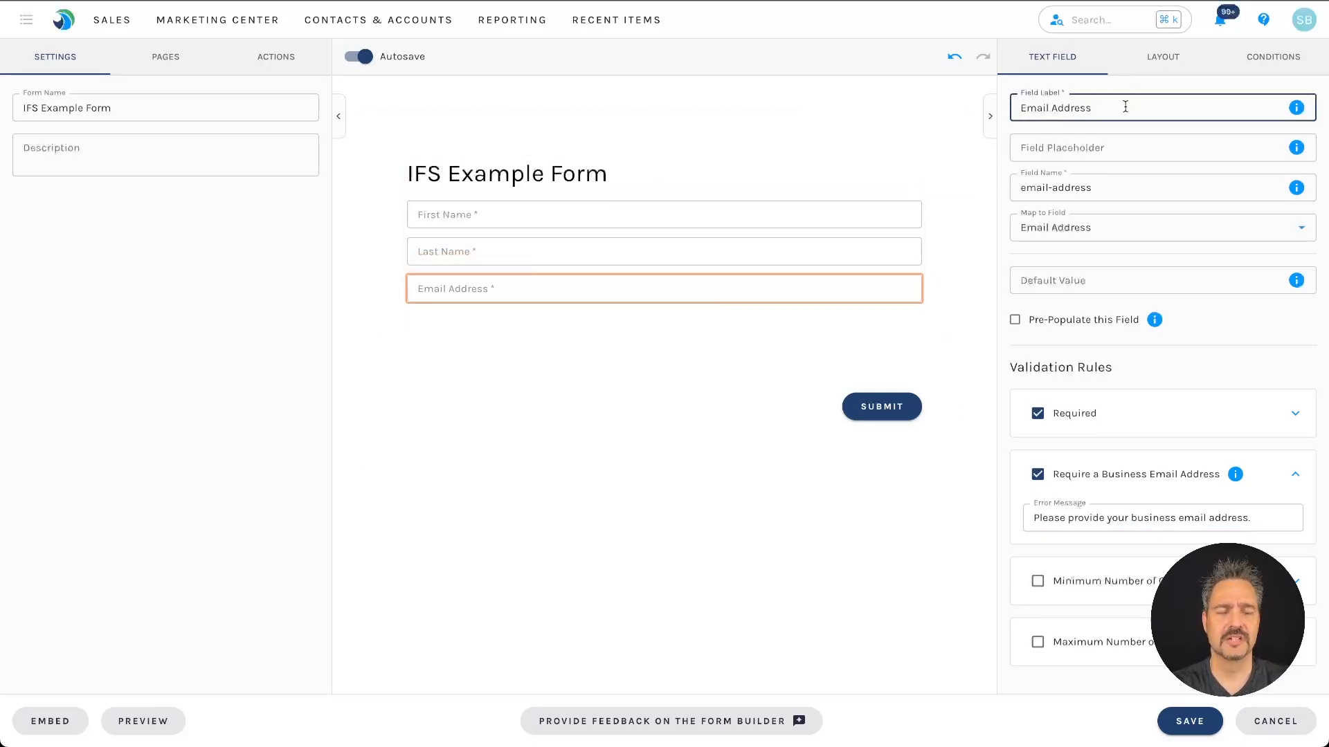
type("Business")
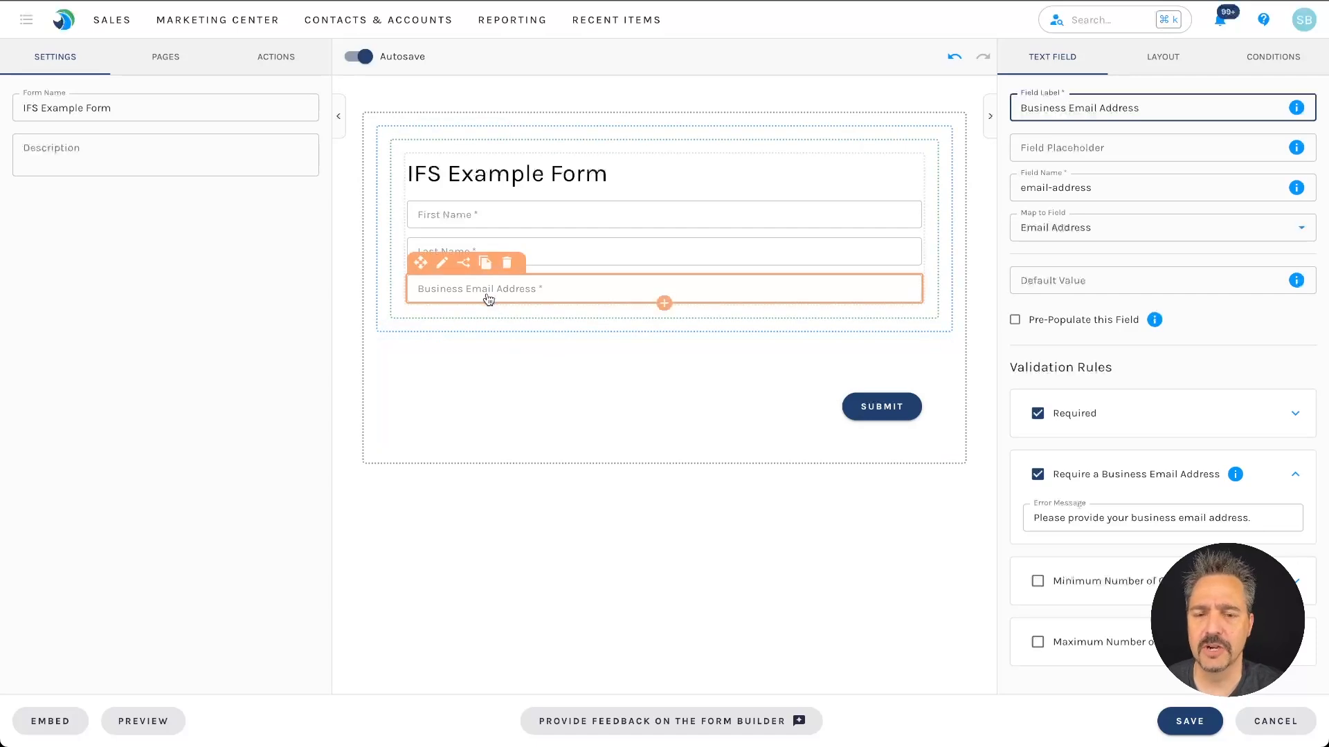
Step: Rename the form's first page to 'Basics'
left_click(684, 482)
left_click(168, 61)
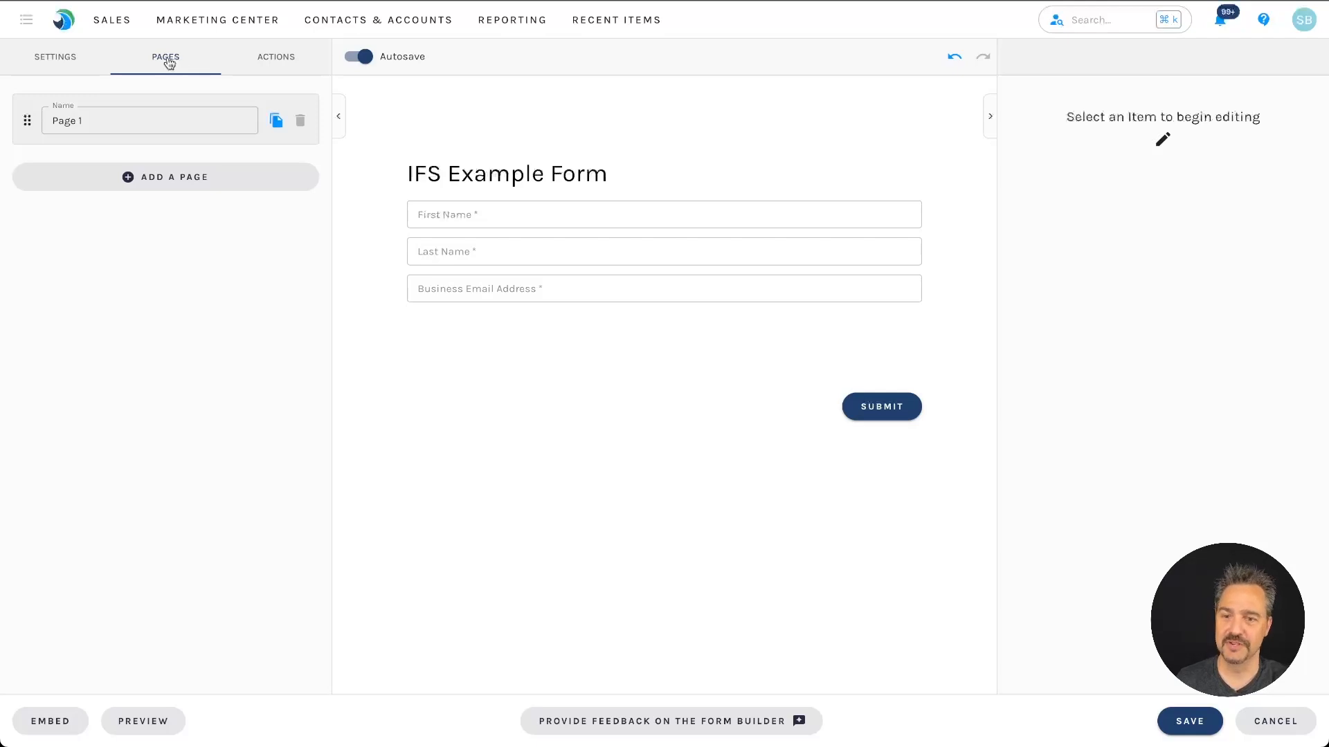
double_click(143, 117)
triple_click(143, 117)
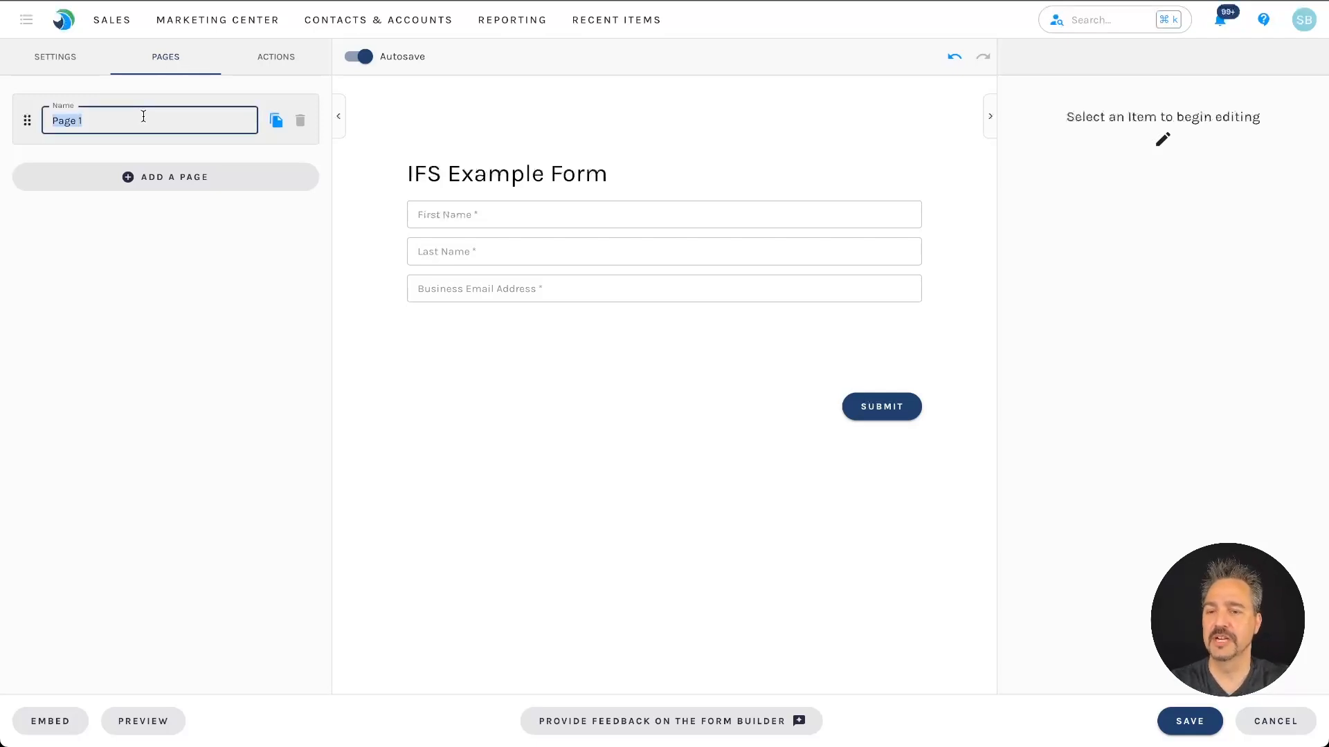
type("Boo")
key("BackSpace")
key("BackSpace")
key("BackSpace")
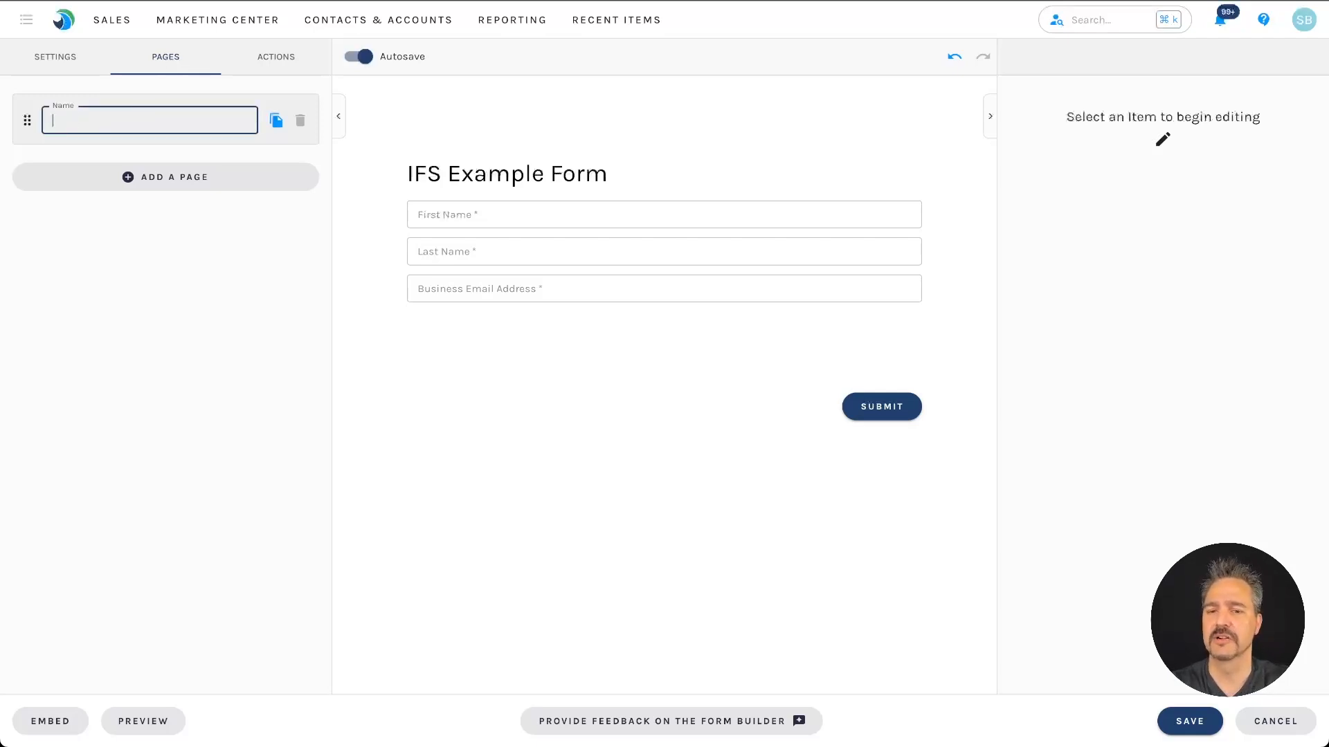
type("Bais")
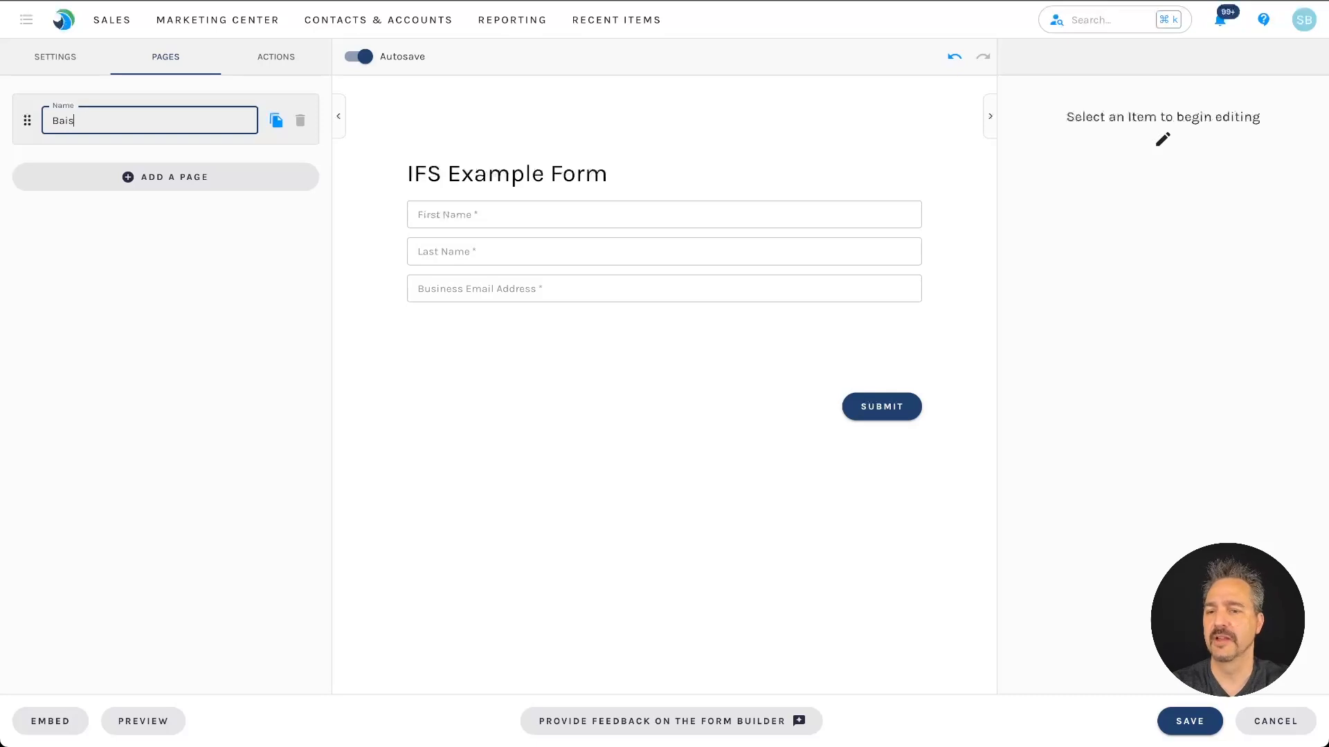
type("ics")
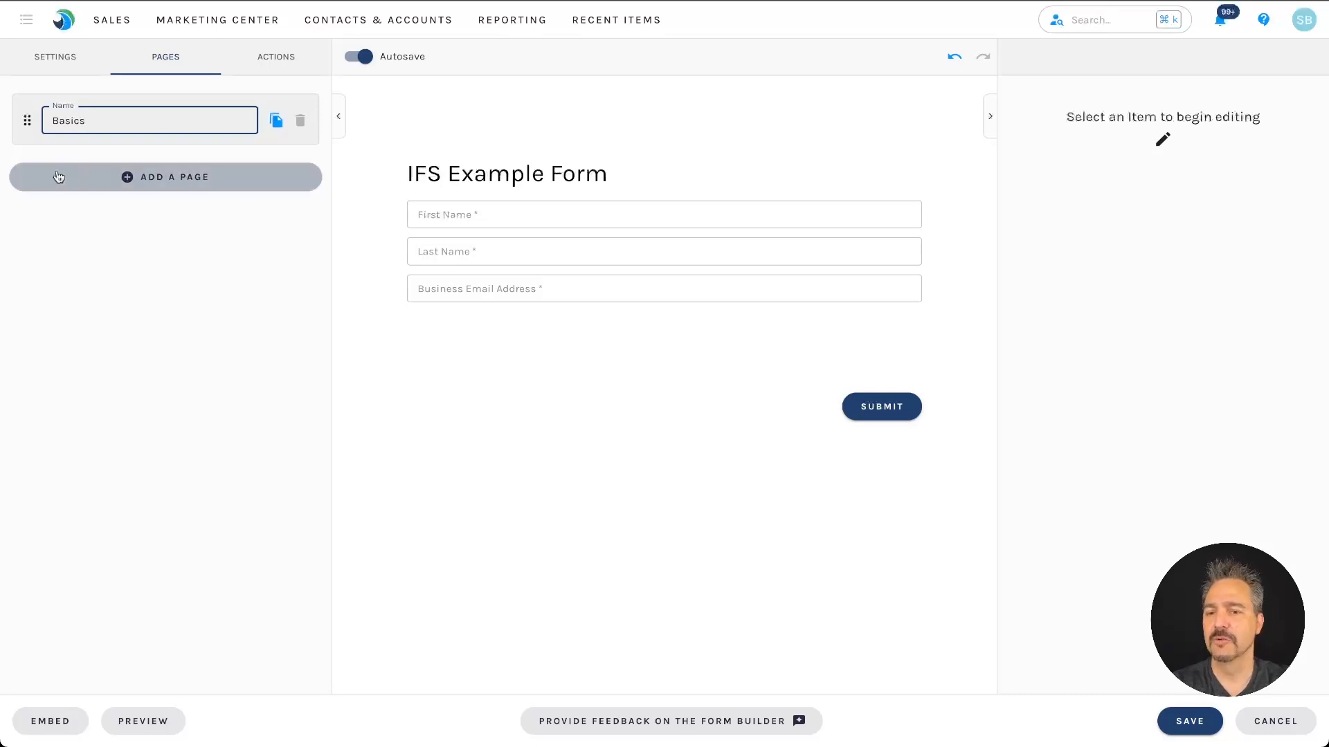
Step: Add a second page and name it 'Address'
left_click(128, 178)
triple_click(128, 183)
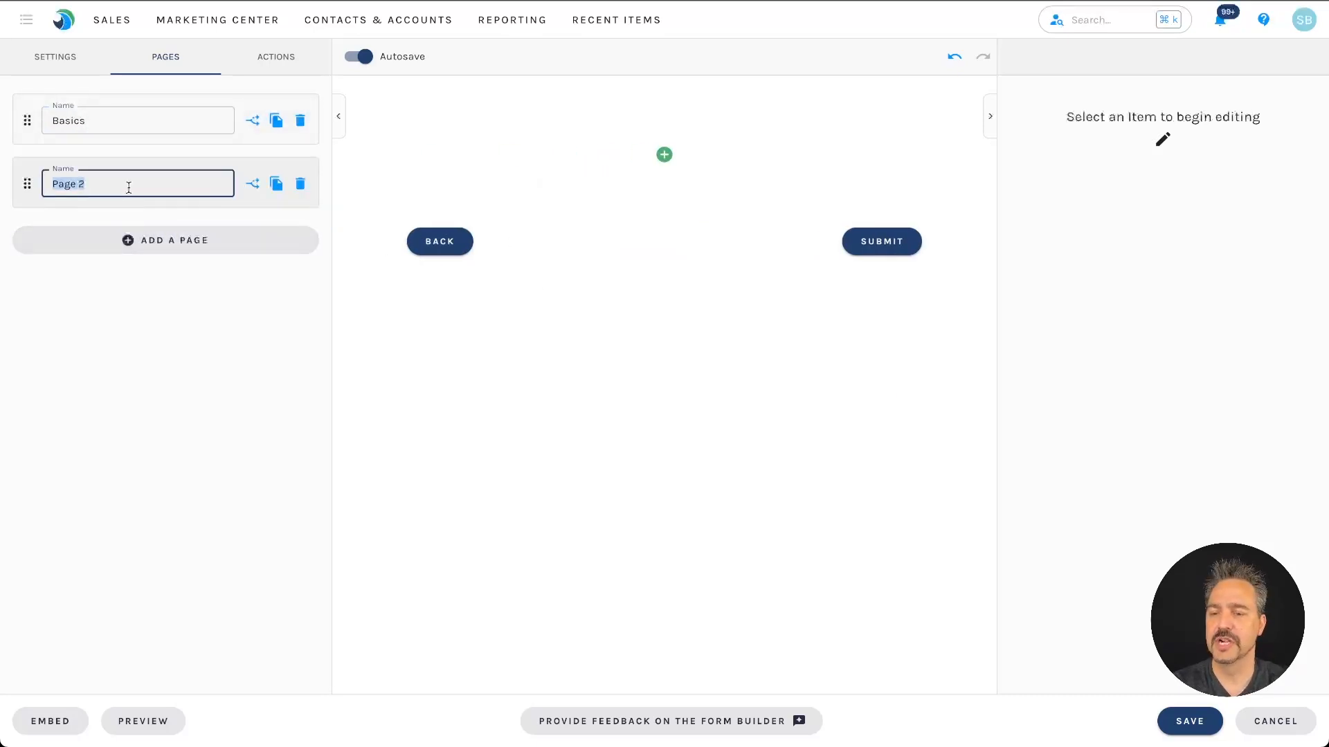
type("Address")
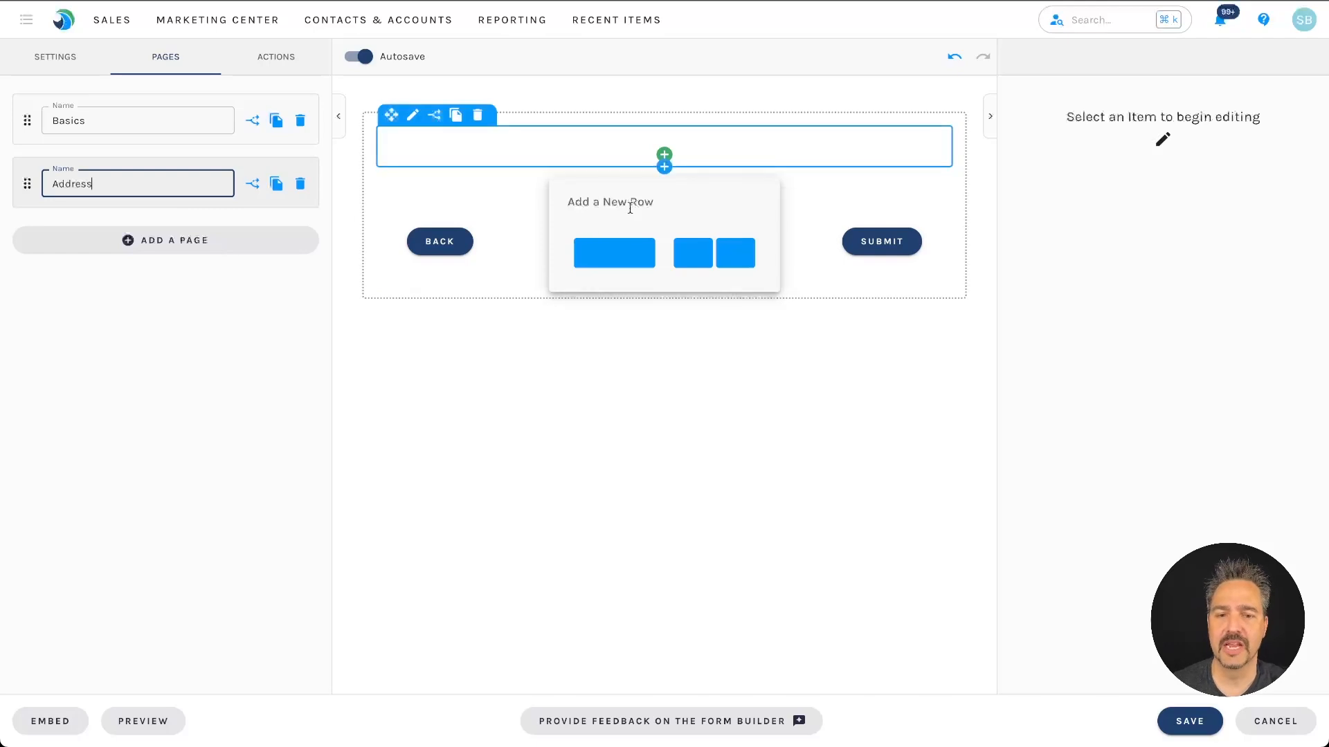
Step: Add a two-column row holding an Address field group to the Address page
left_click(713, 259)
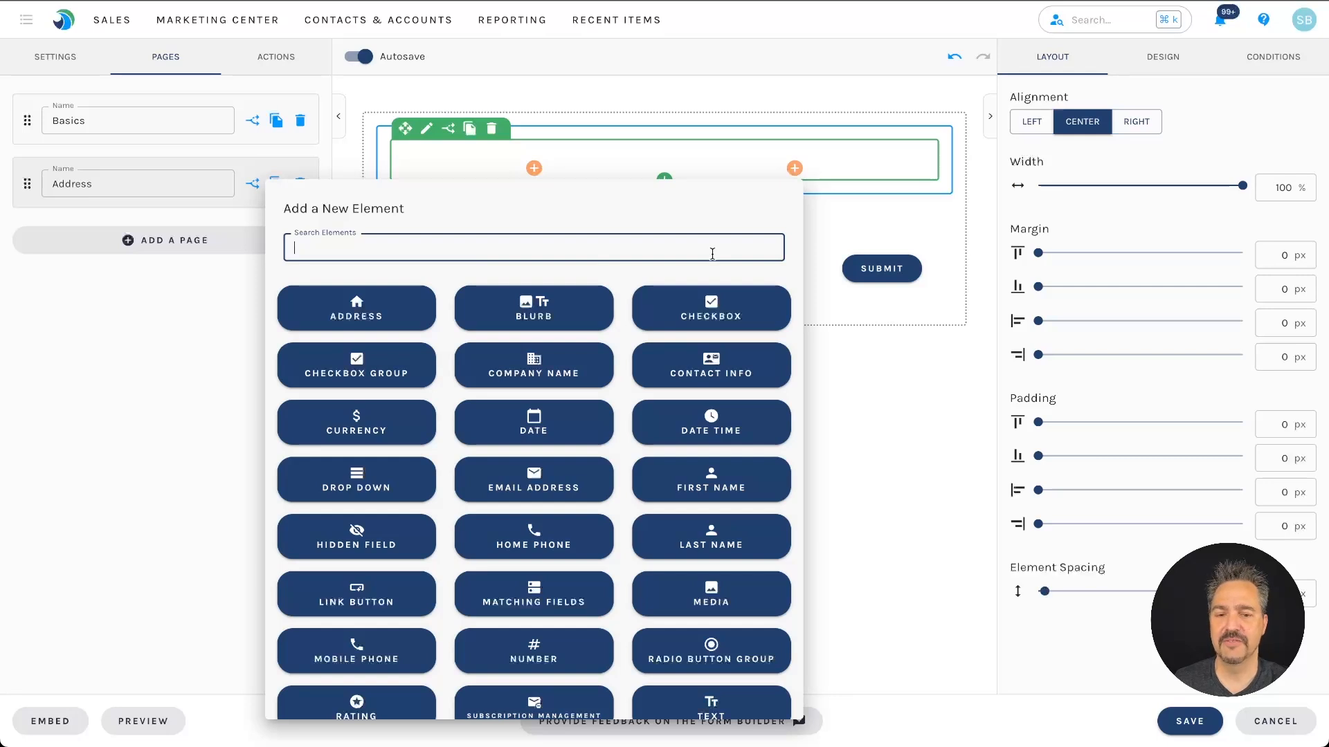
scroll(621, 584, "down", 3)
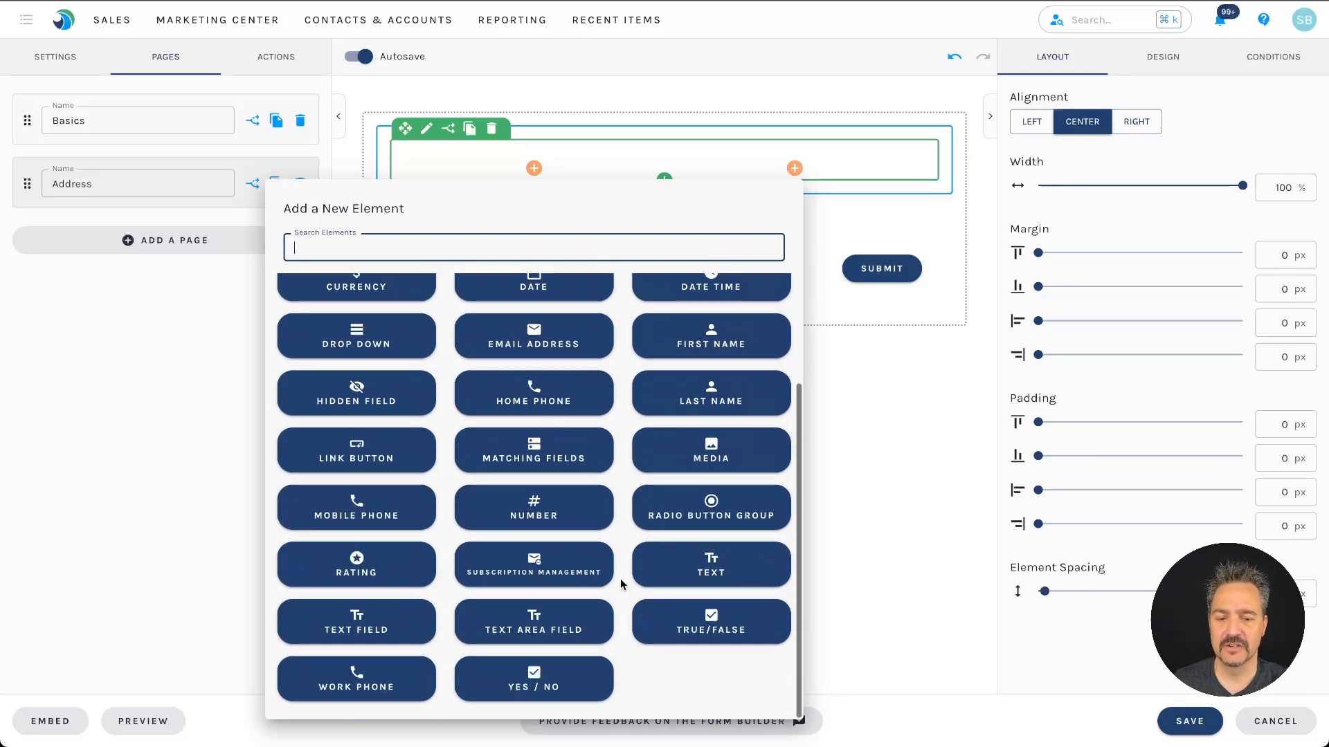
scroll(620, 585, "up", 3)
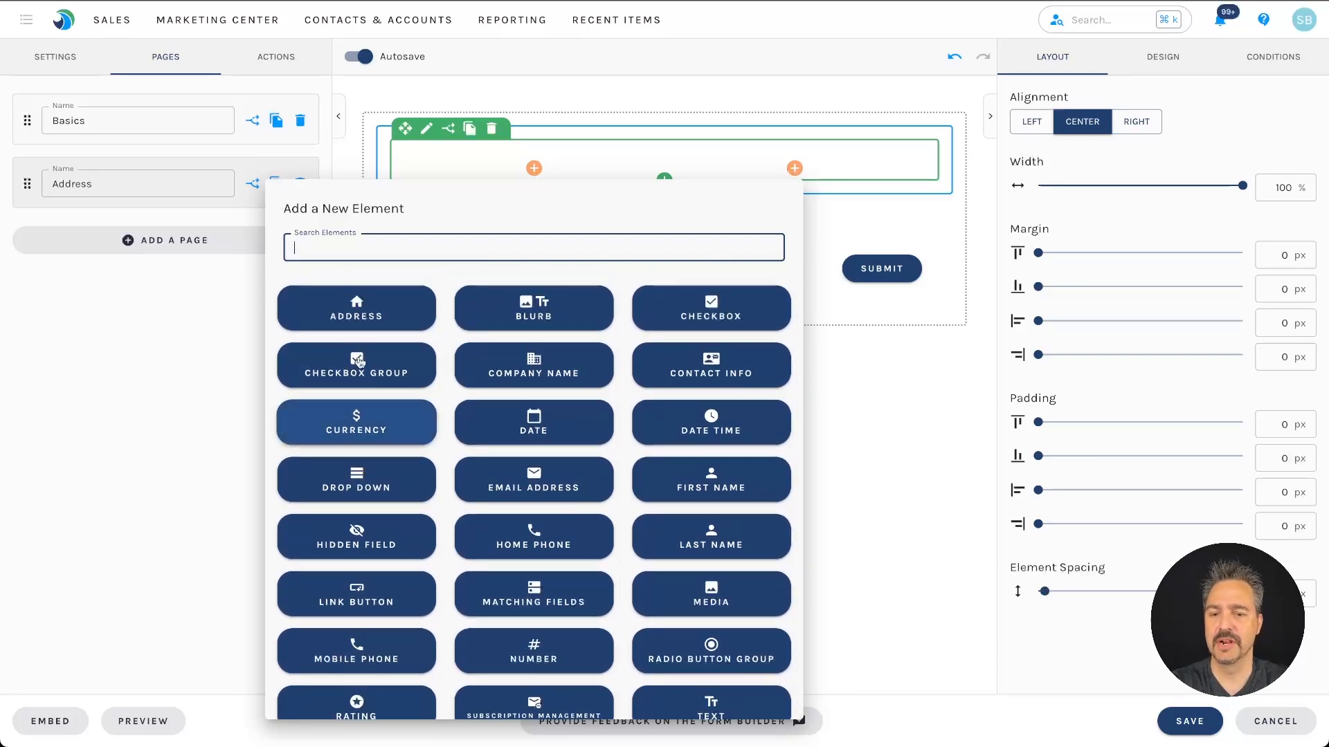
left_click(346, 313)
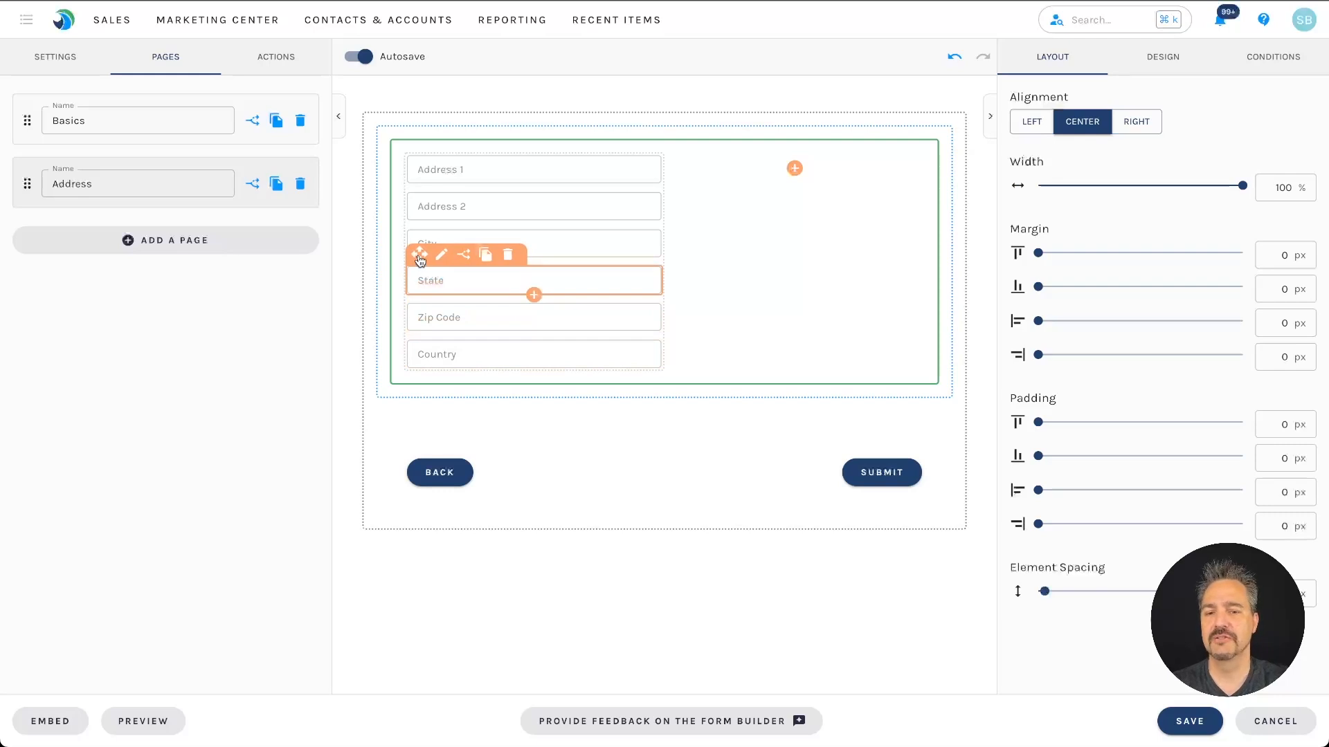
Step: Move State, Zip Code and Country into the right column, then add Page 3
left_click_drag(420, 257, 706, 169)
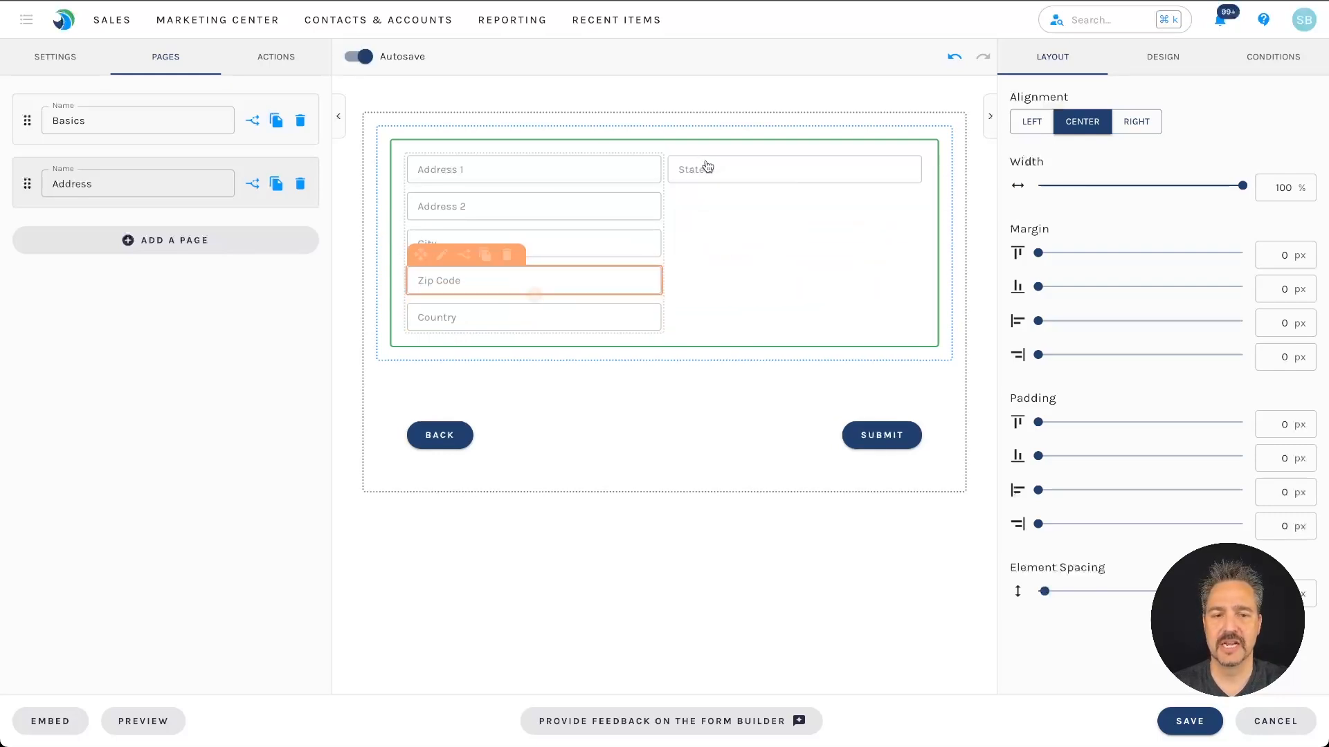
left_click_drag(419, 257, 681, 182)
left_click_drag(416, 255, 700, 239)
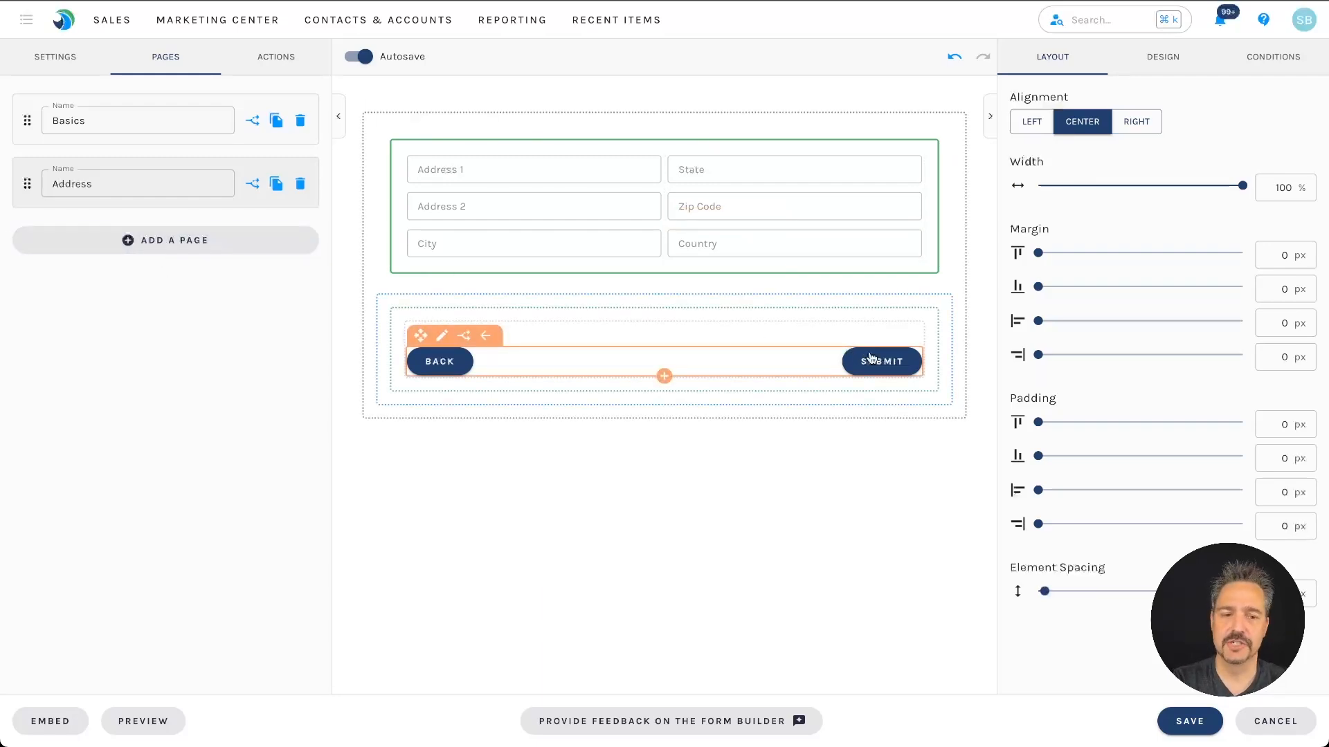
left_click(141, 242)
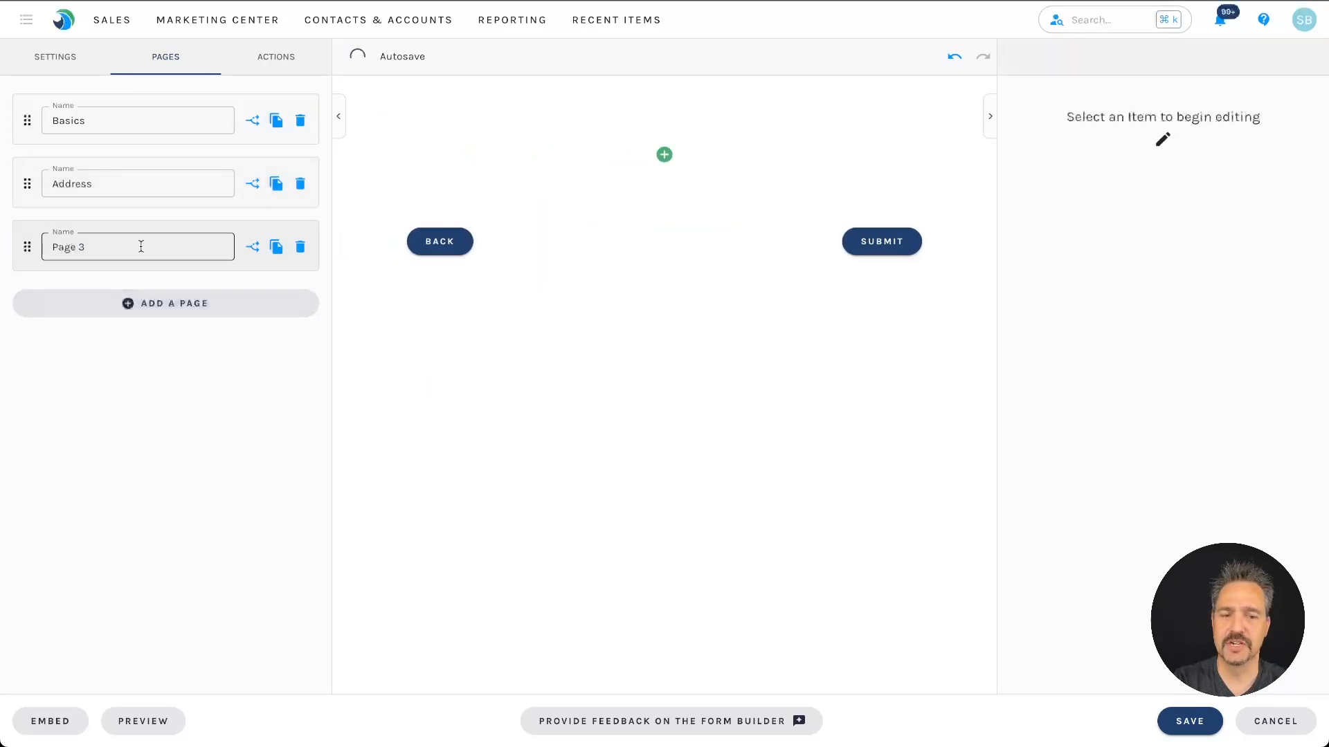
Step: Add a single-column row with a Work Phone field to Page 3
left_click(606, 253)
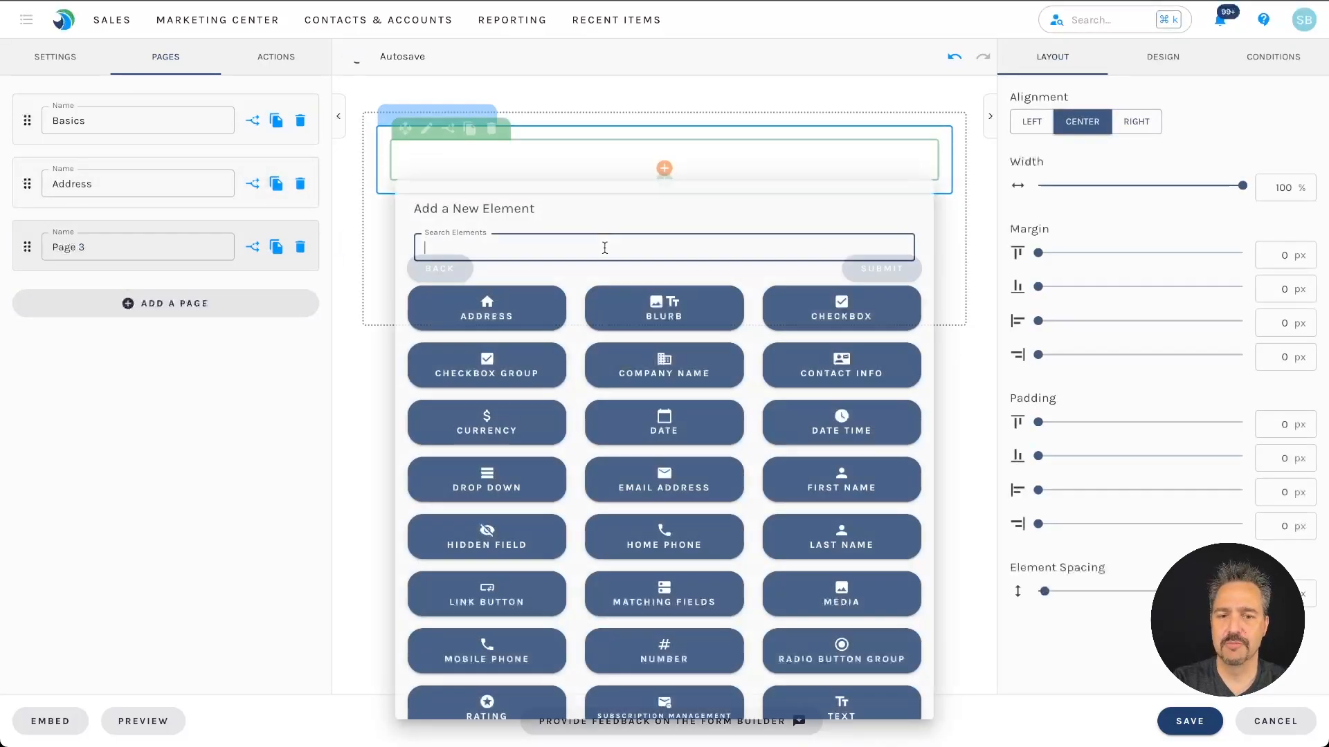
type("phon")
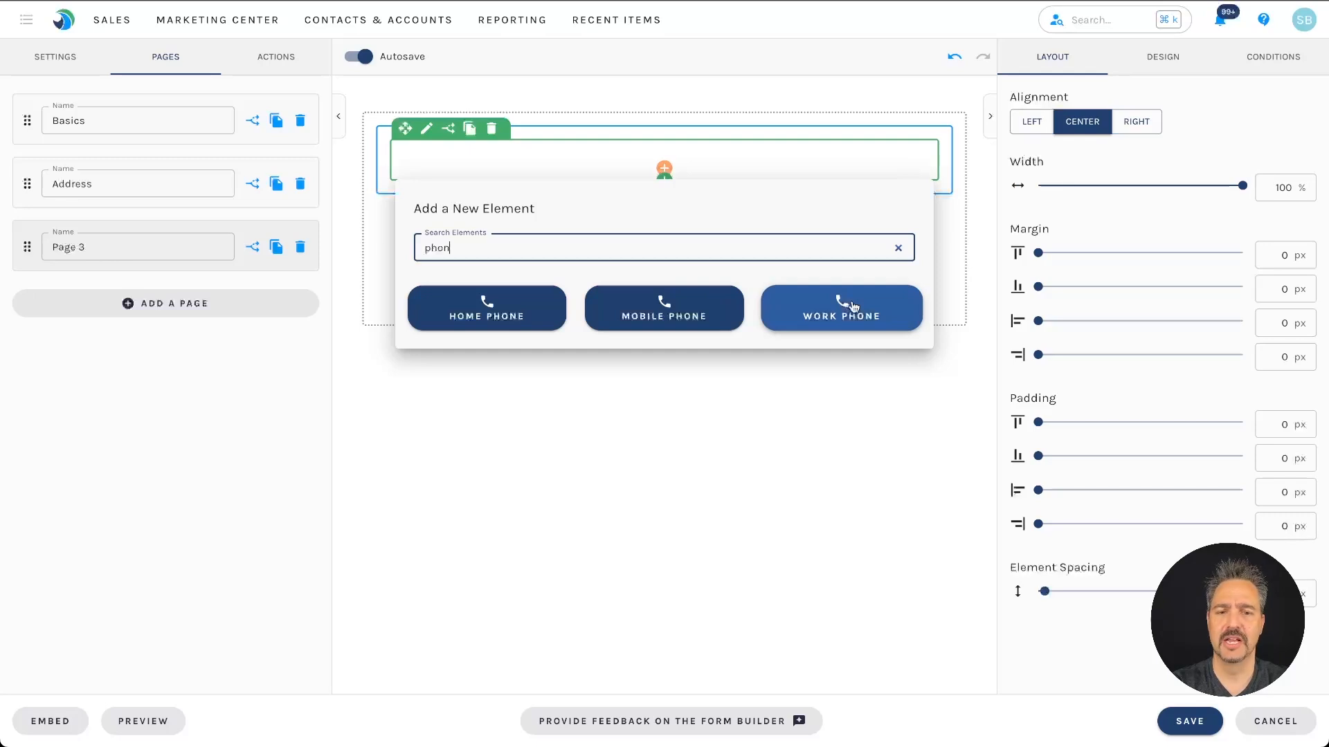
left_click(853, 307)
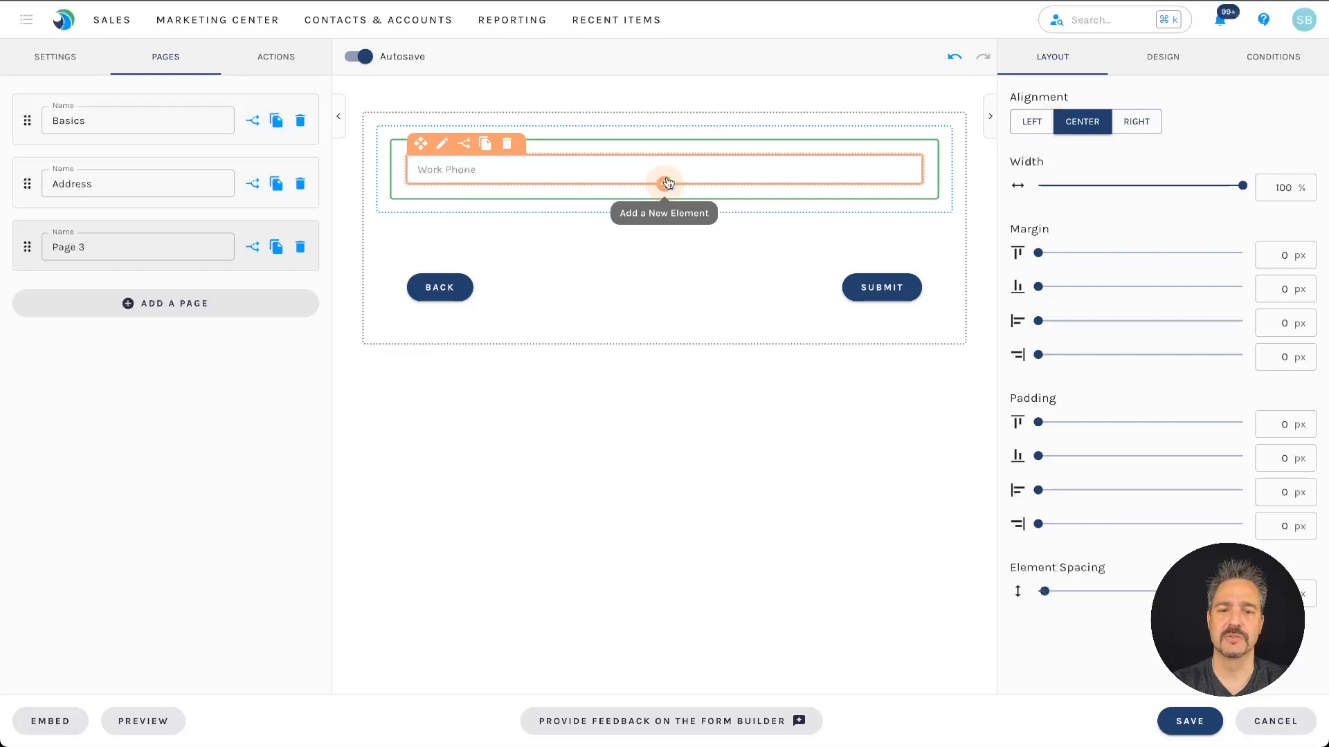
Step: Add a Mobile Phone field directly below Work Phone
left_click(666, 183)
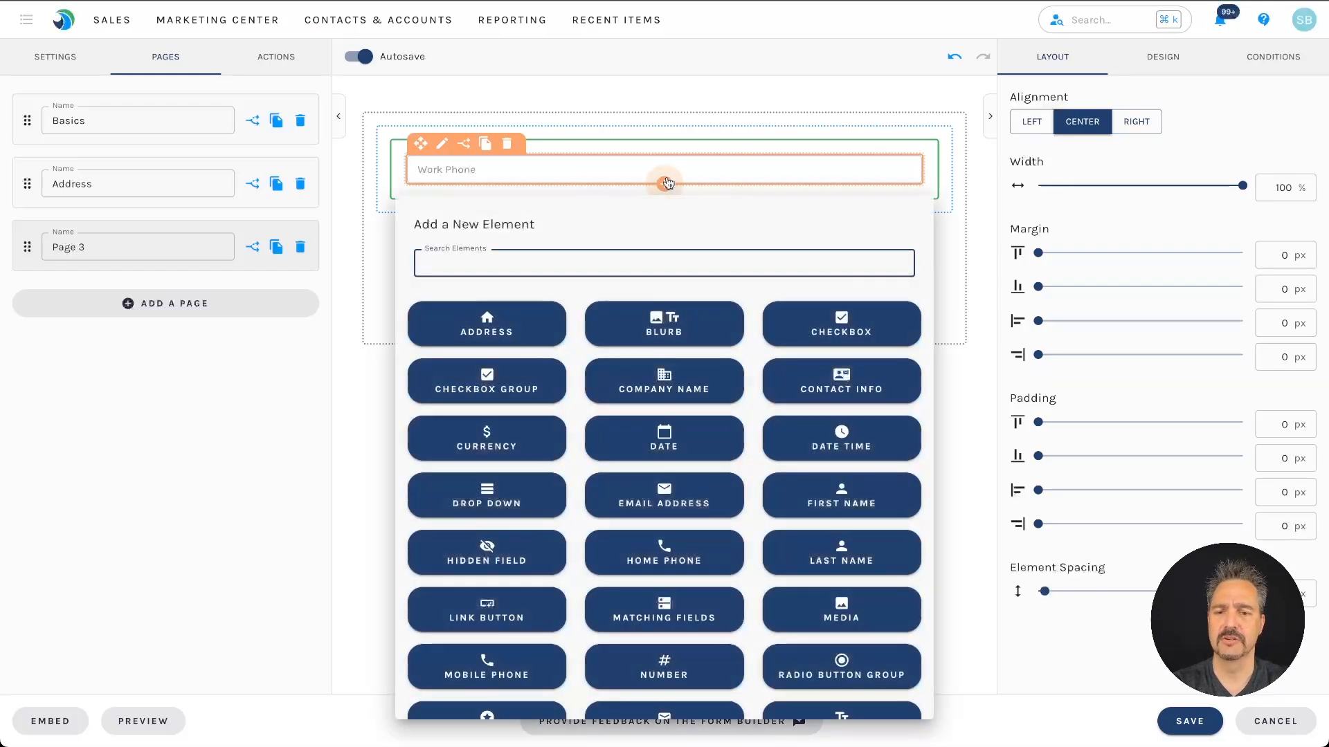
type("phon")
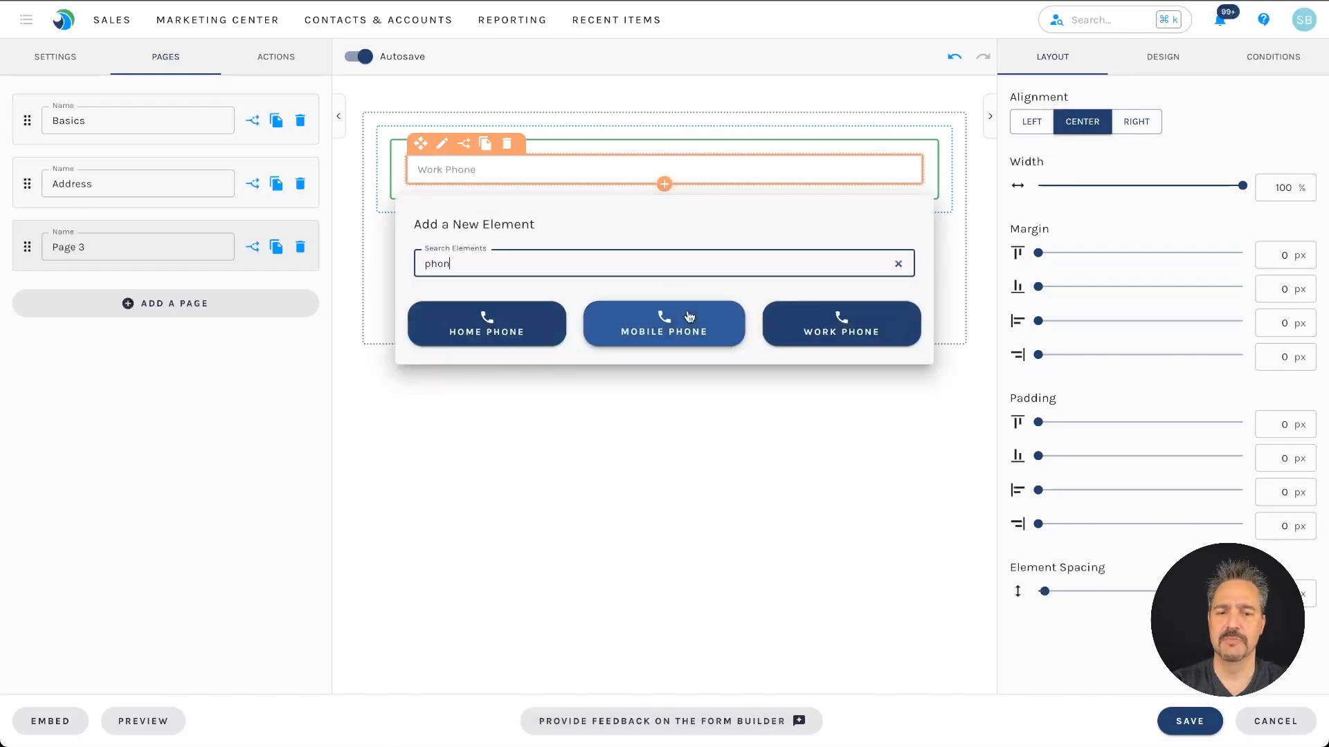
left_click(664, 324)
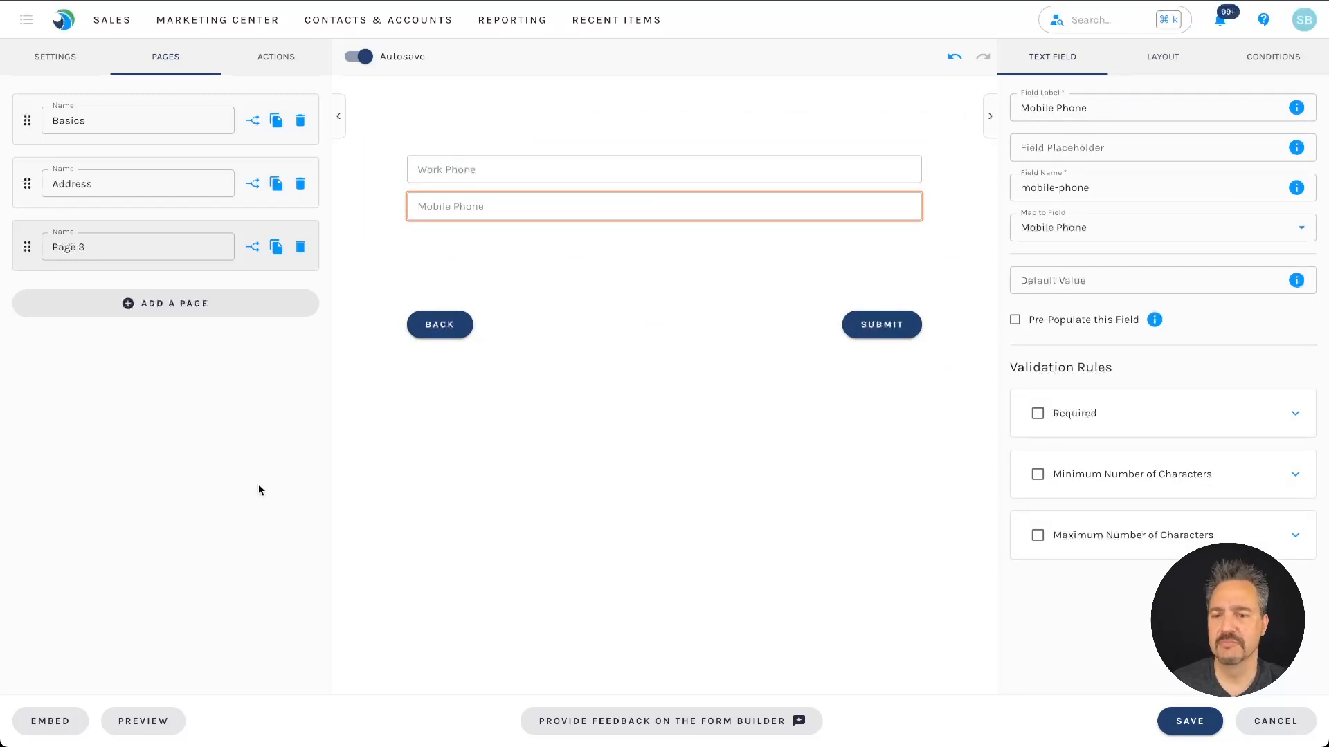
Step: Preview the form at tablet width and fill in first name, last name and a personal email
left_click(150, 721)
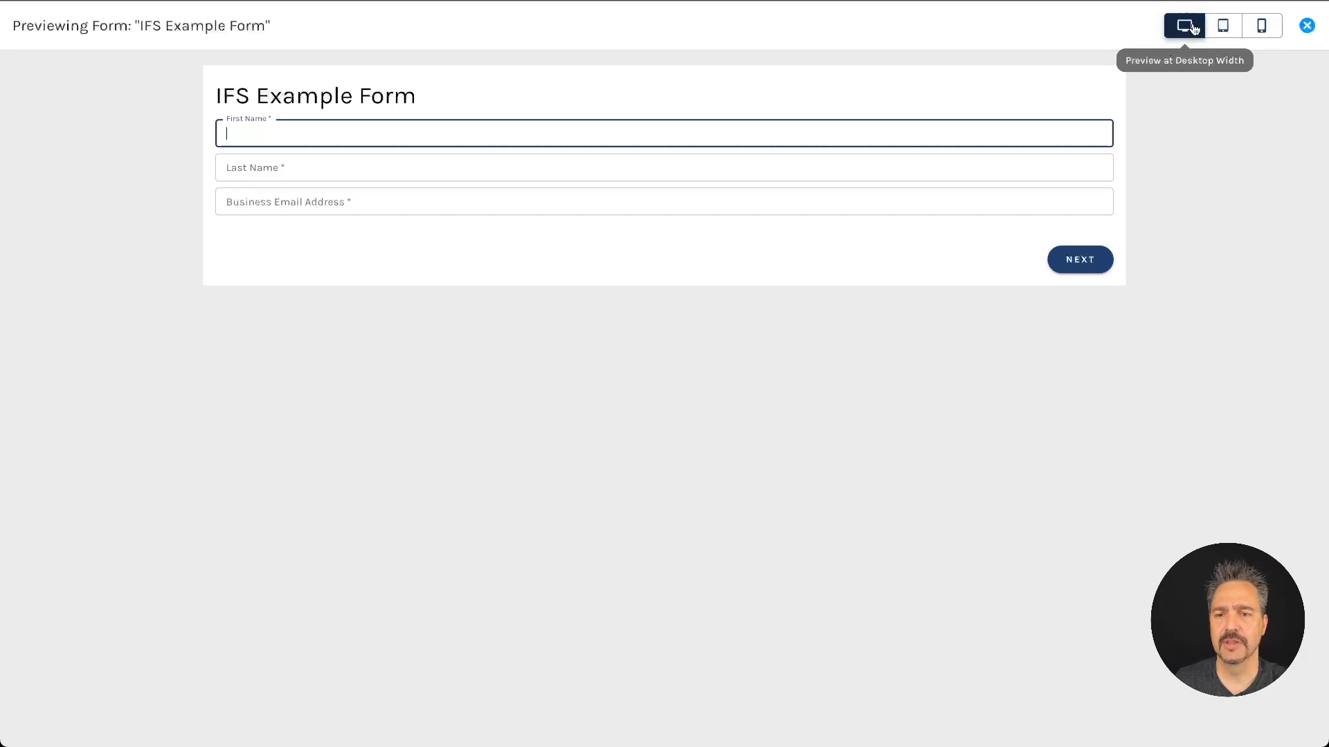
left_click(1220, 28)
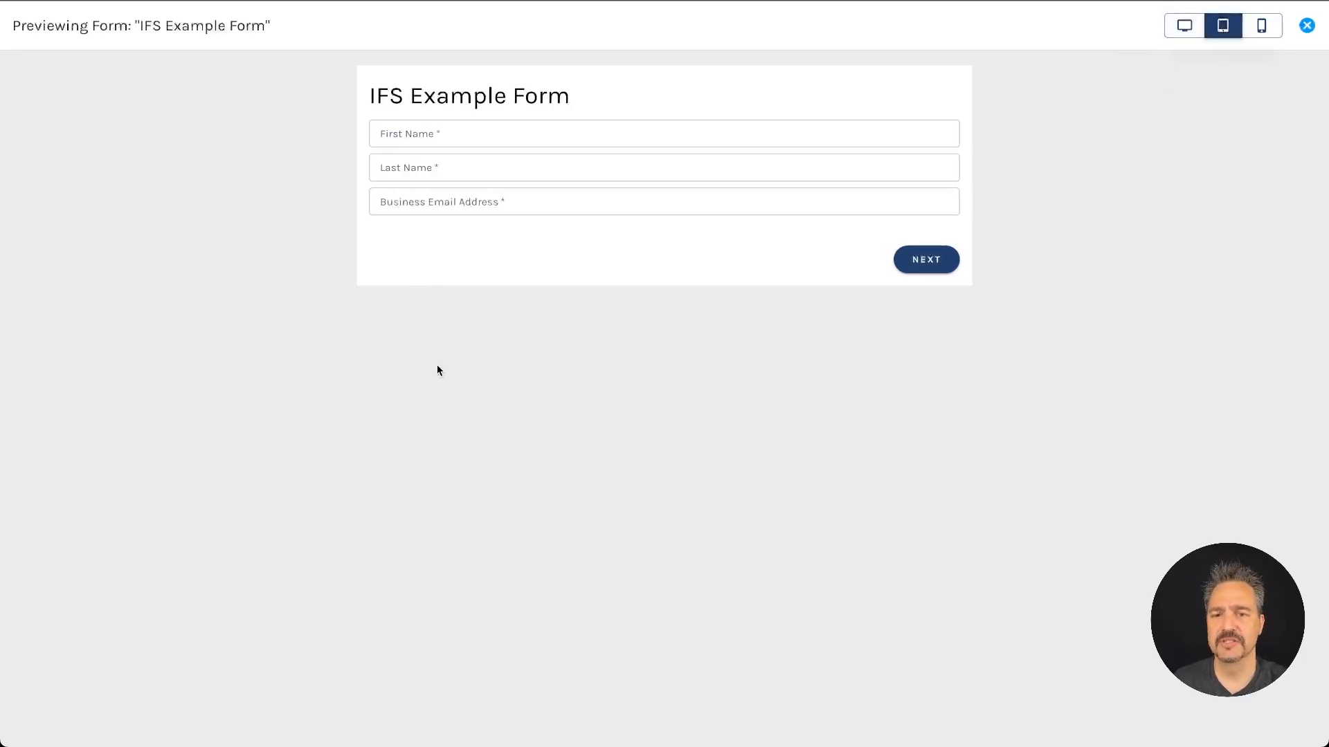
left_click(524, 139)
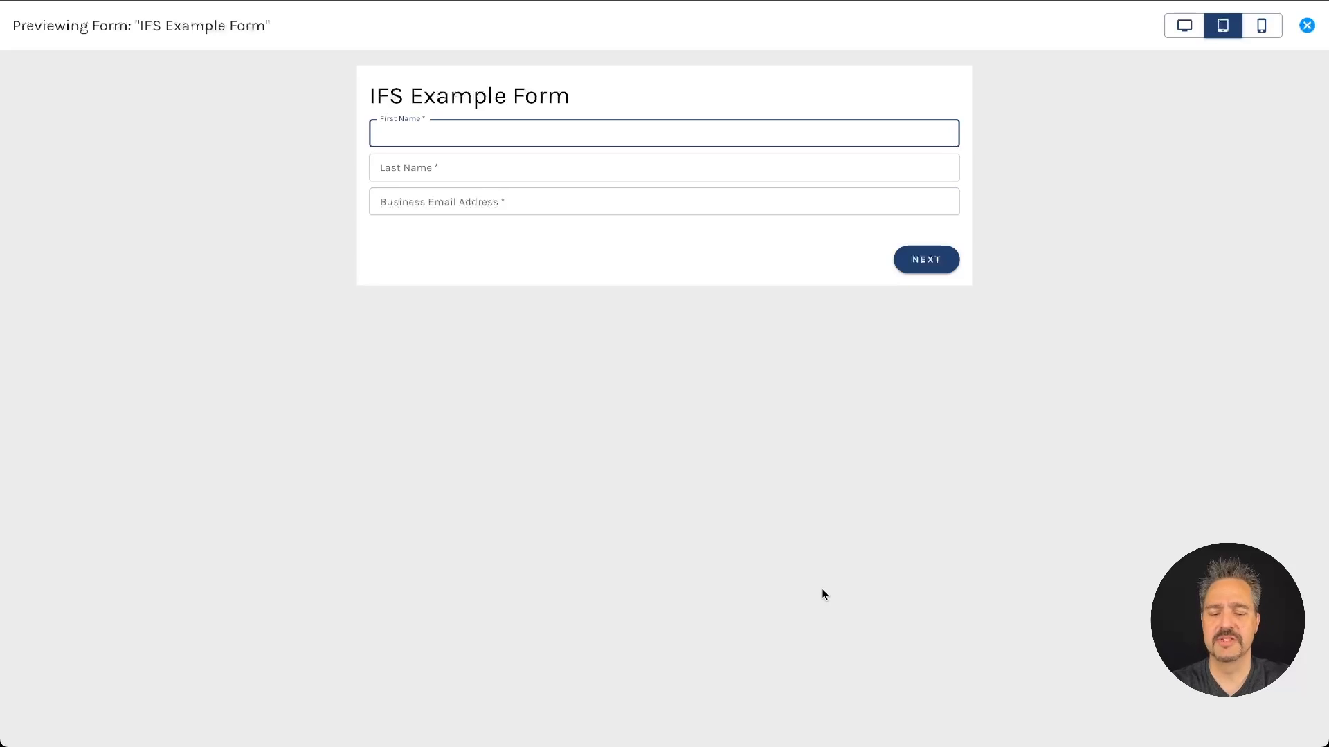
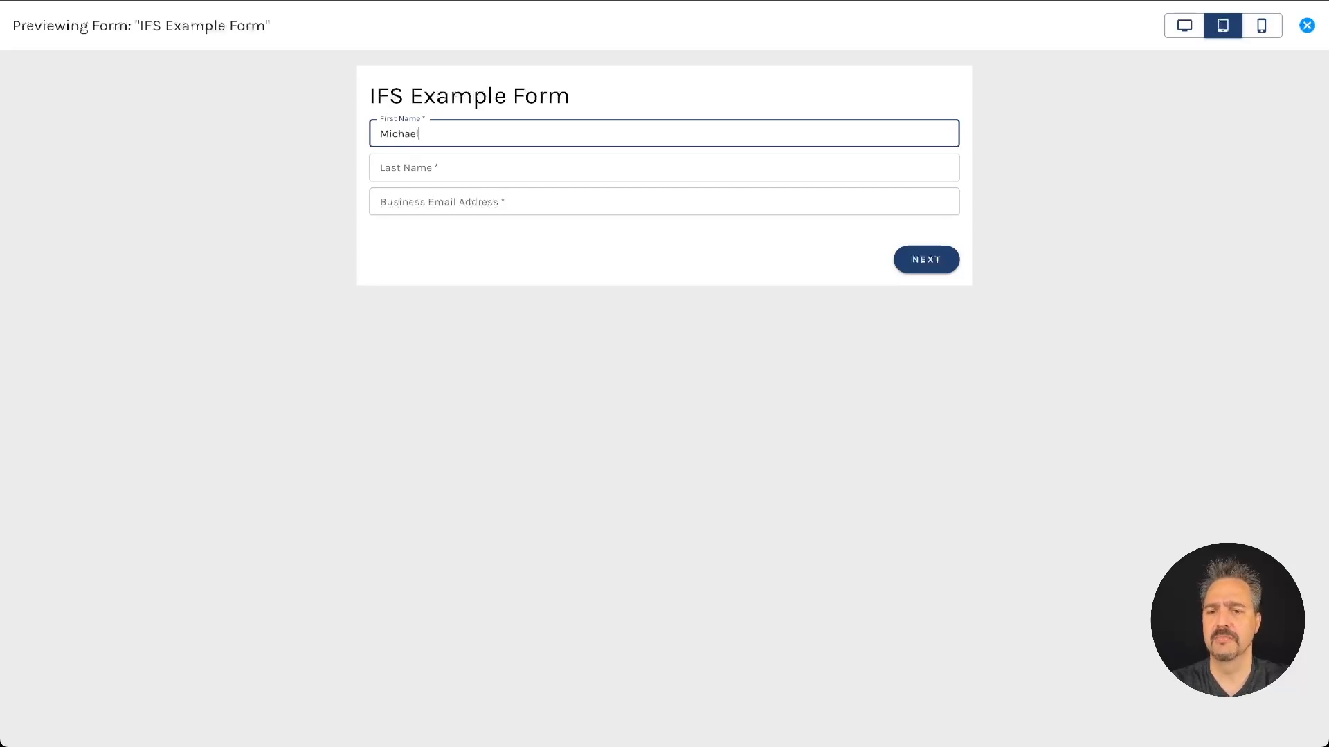
key("Tab")
key("Tab")
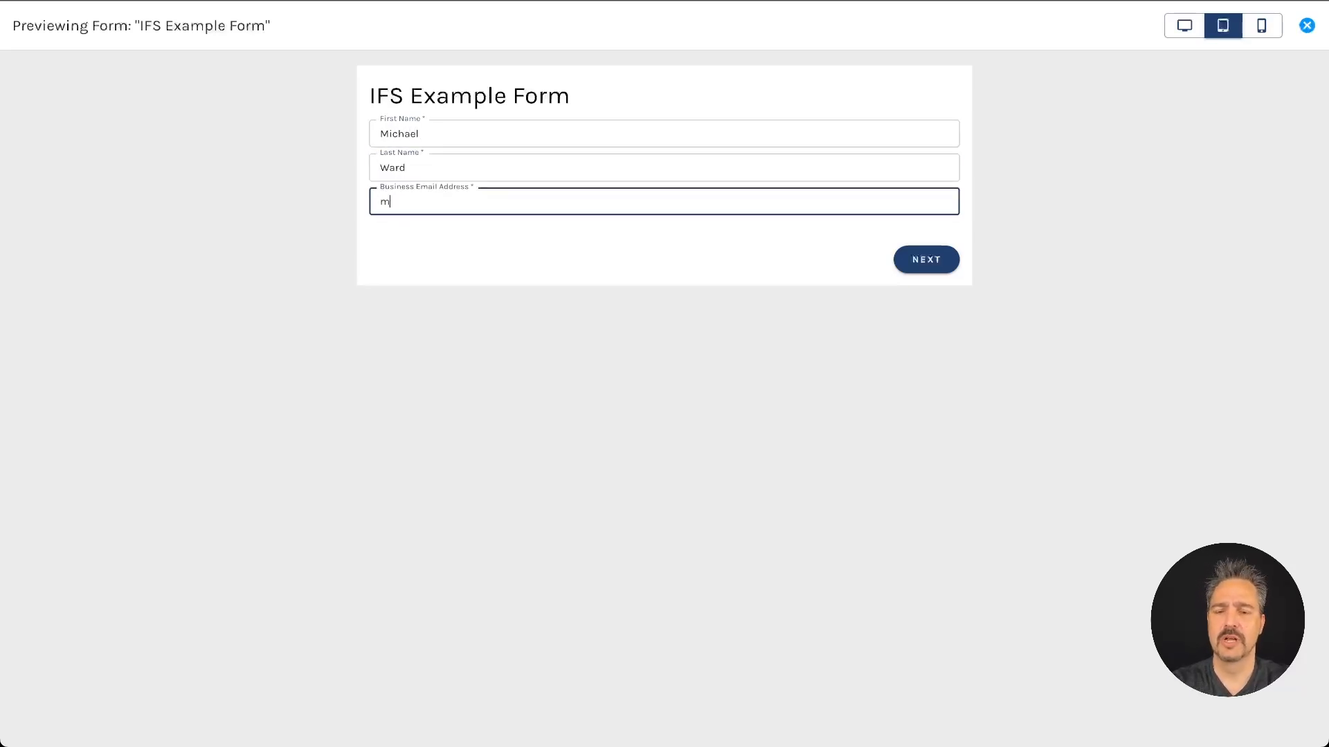
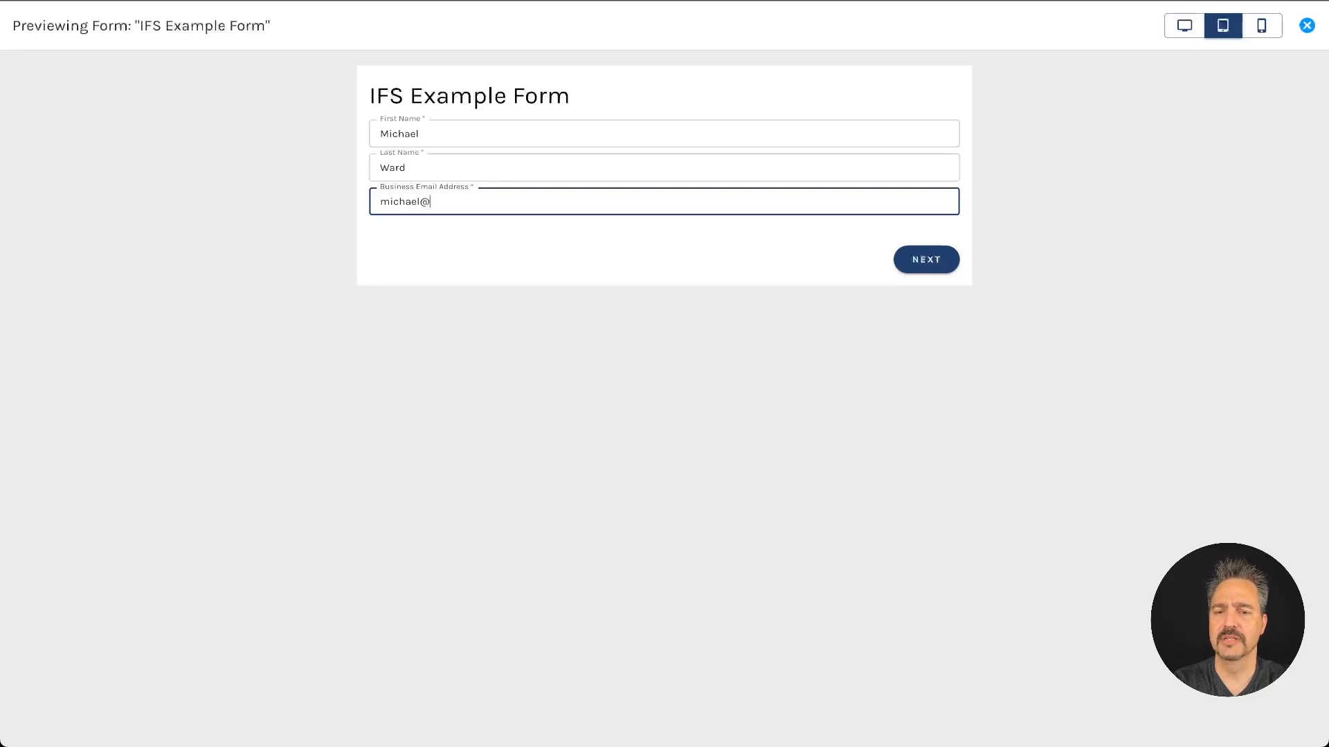
key("Tab")
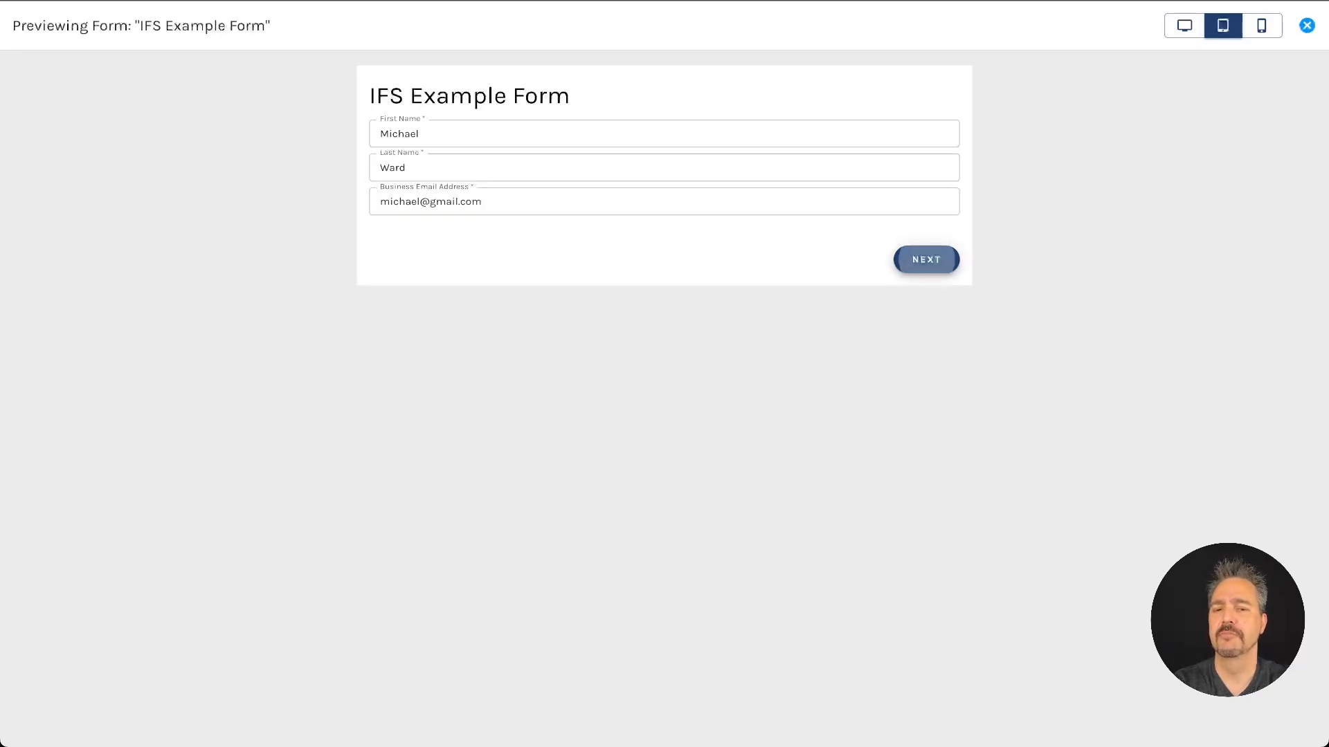
Step: After the validation error, switch the email to the paminga business domain and advance to the Address page
left_click(928, 254)
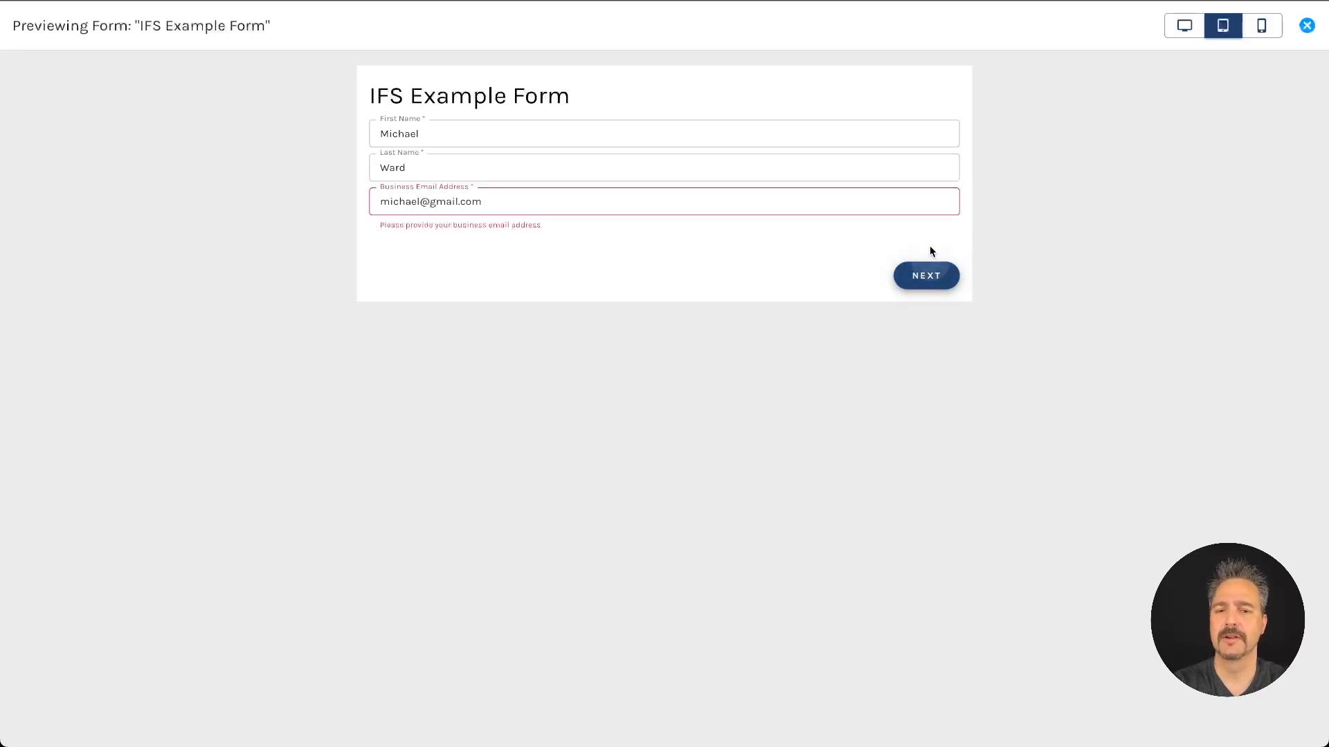
left_click(543, 201)
key("ctrl+shift+Left")
type("paminga")
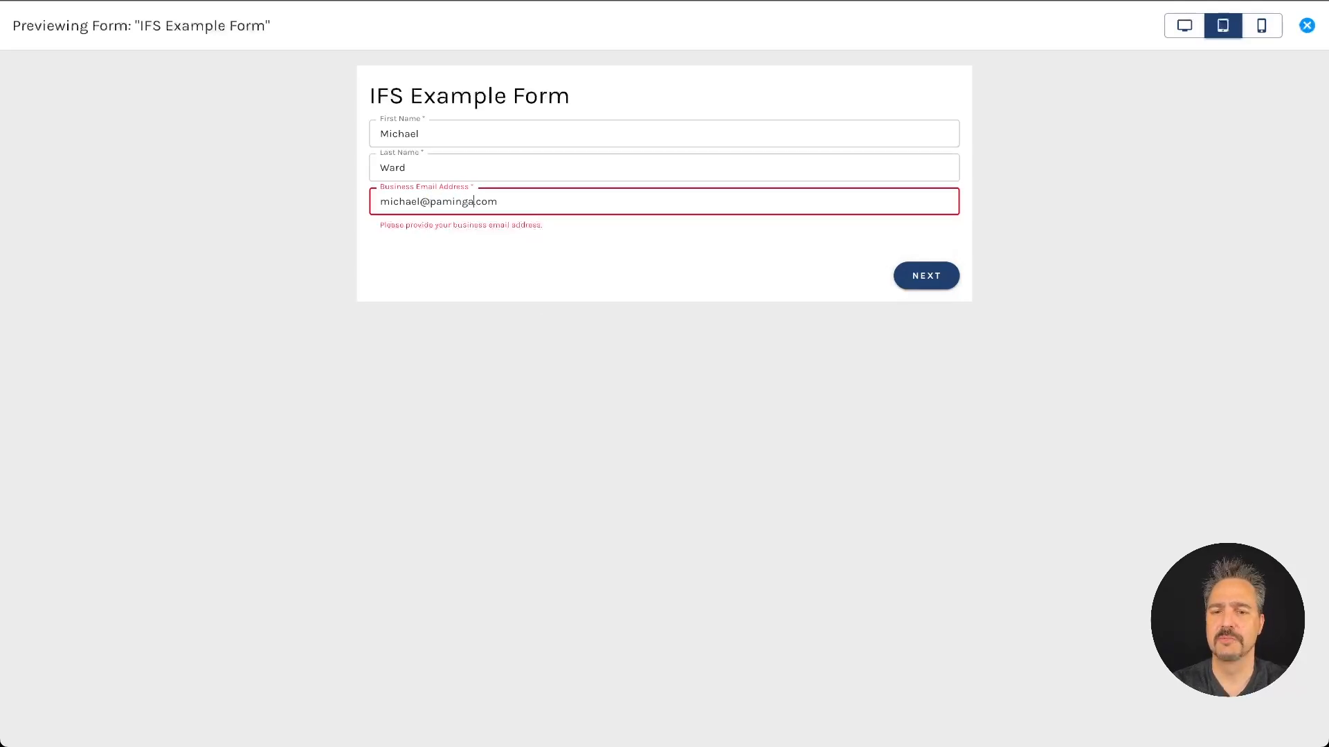
left_click(933, 280)
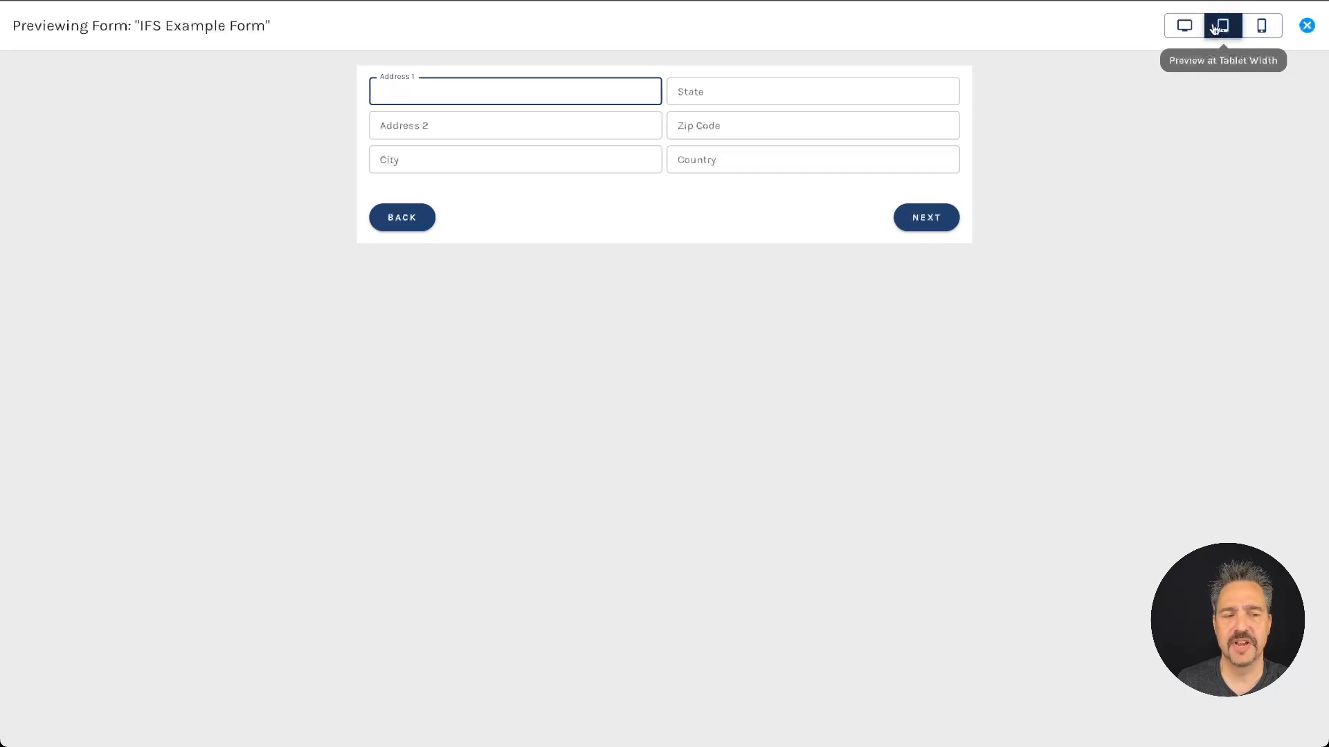
Step: Cycle the Address page preview through mobile, tablet, desktop and tablet, then view Page 3 and exit
left_click(1260, 26)
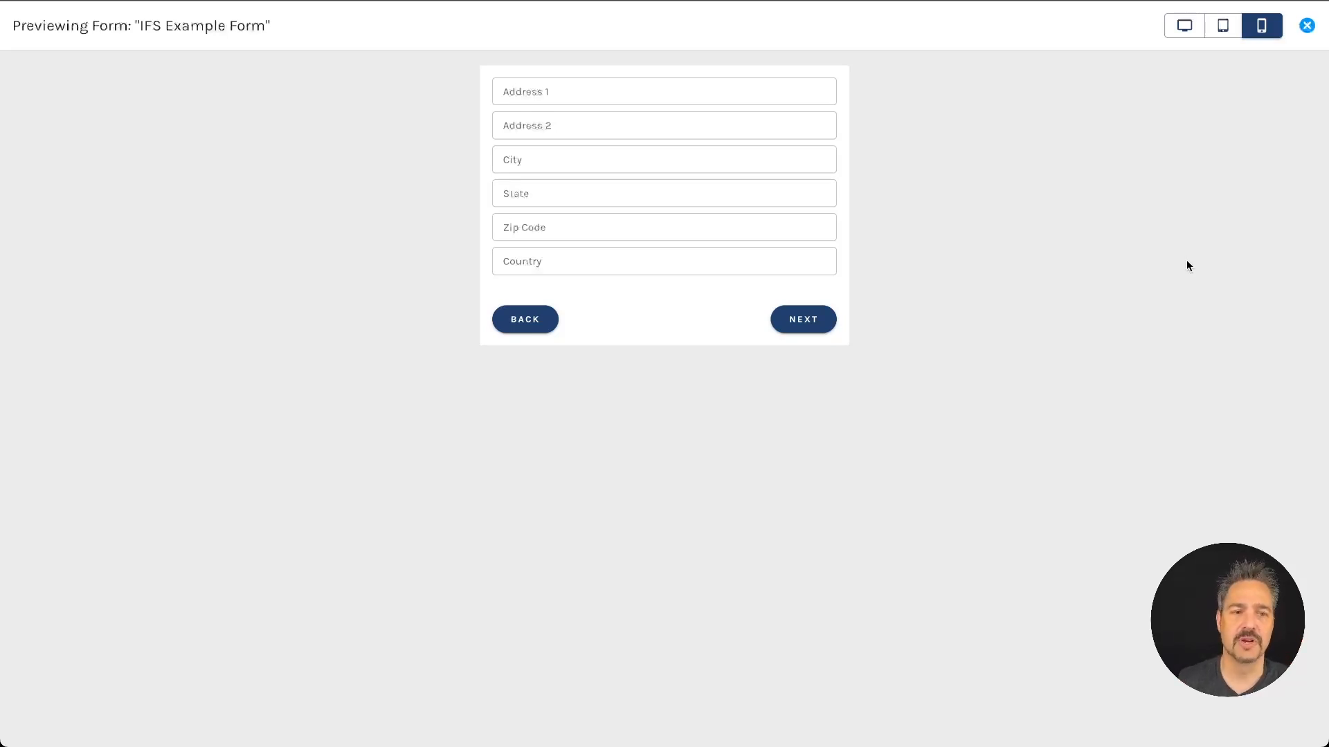
left_click(1220, 31)
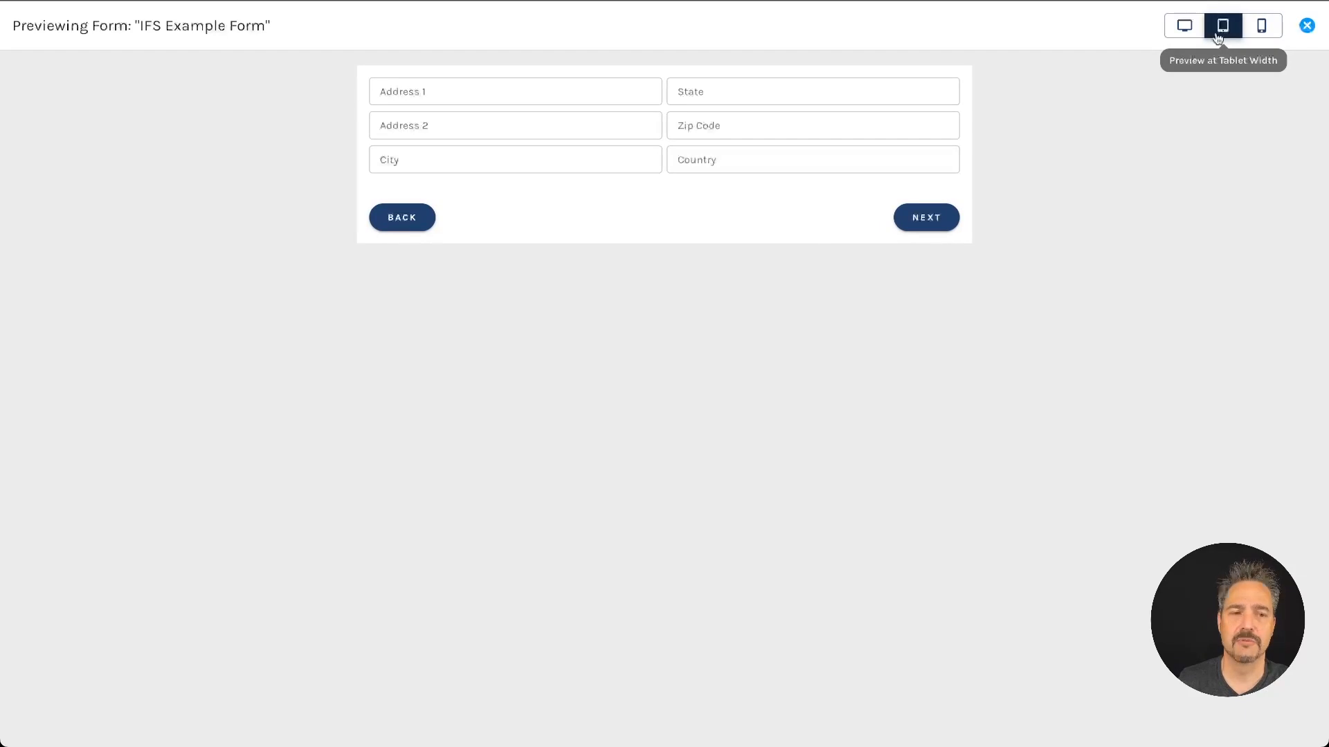
left_click(1181, 26)
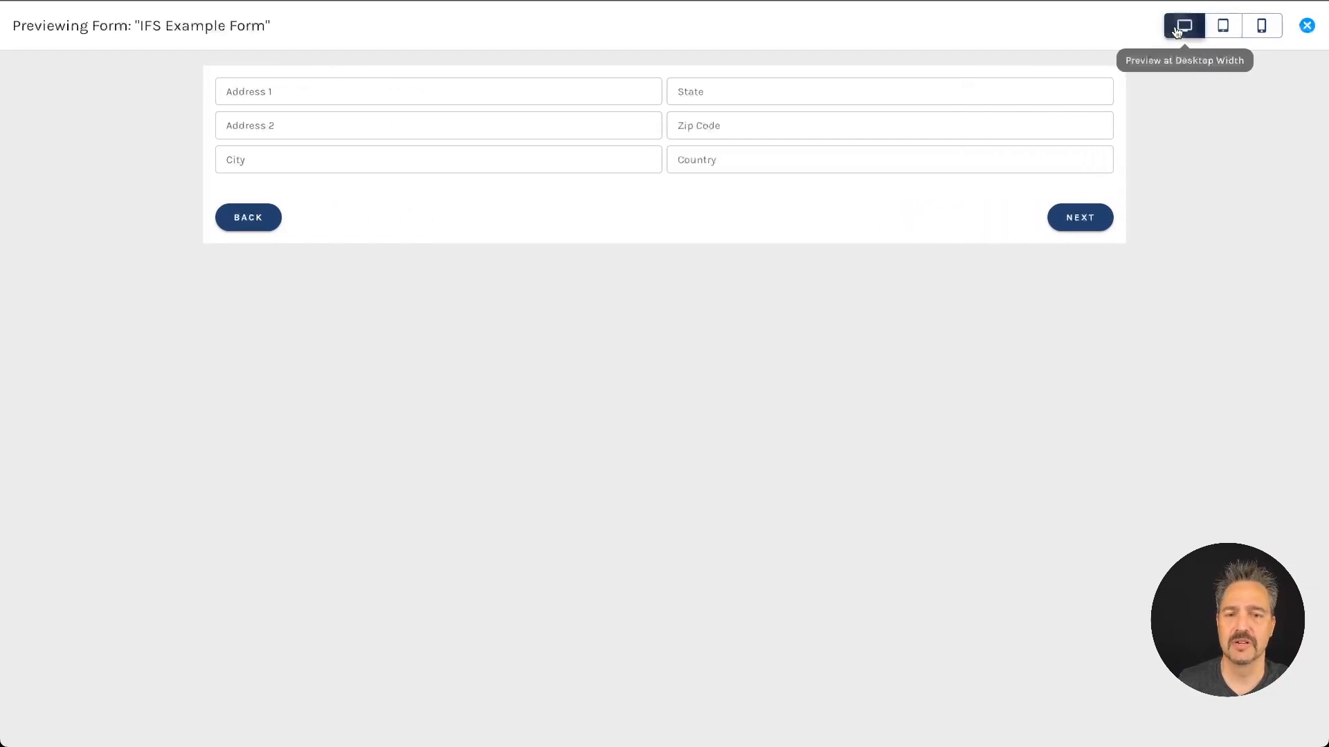
left_click(1226, 31)
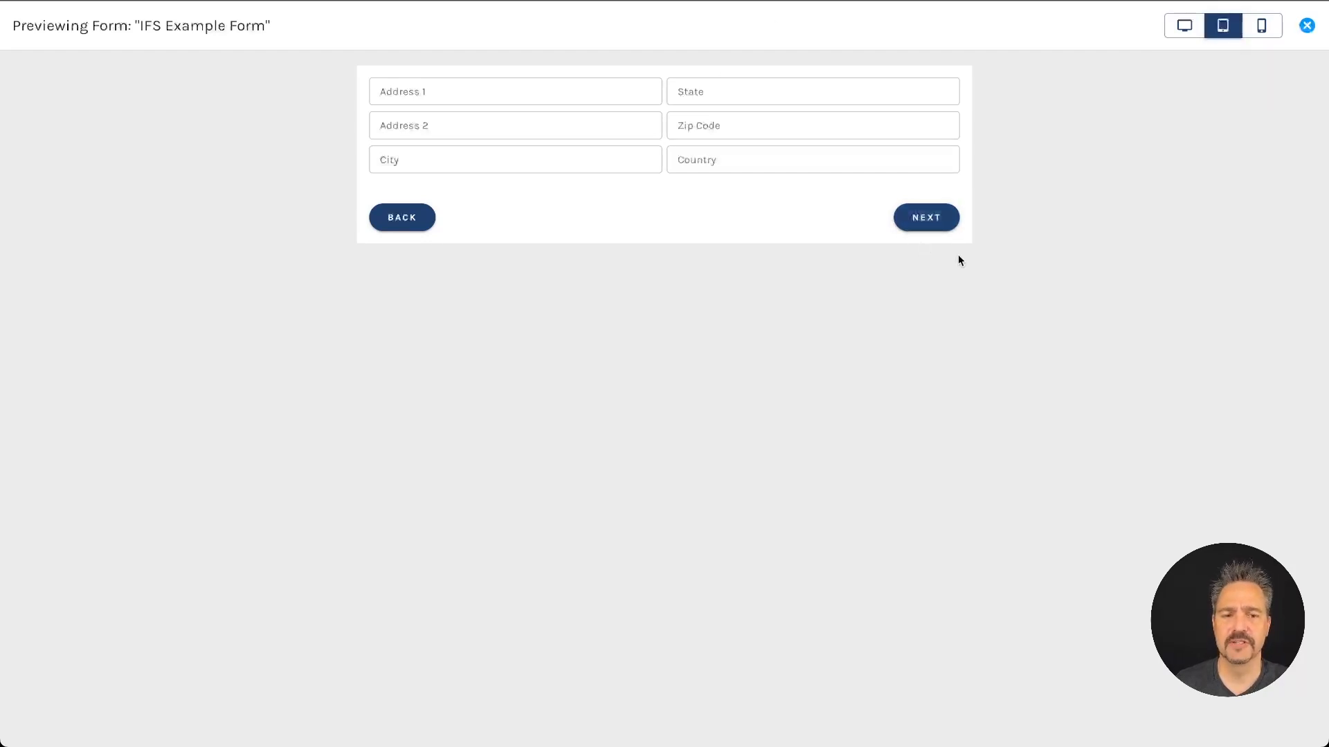
left_click(927, 218)
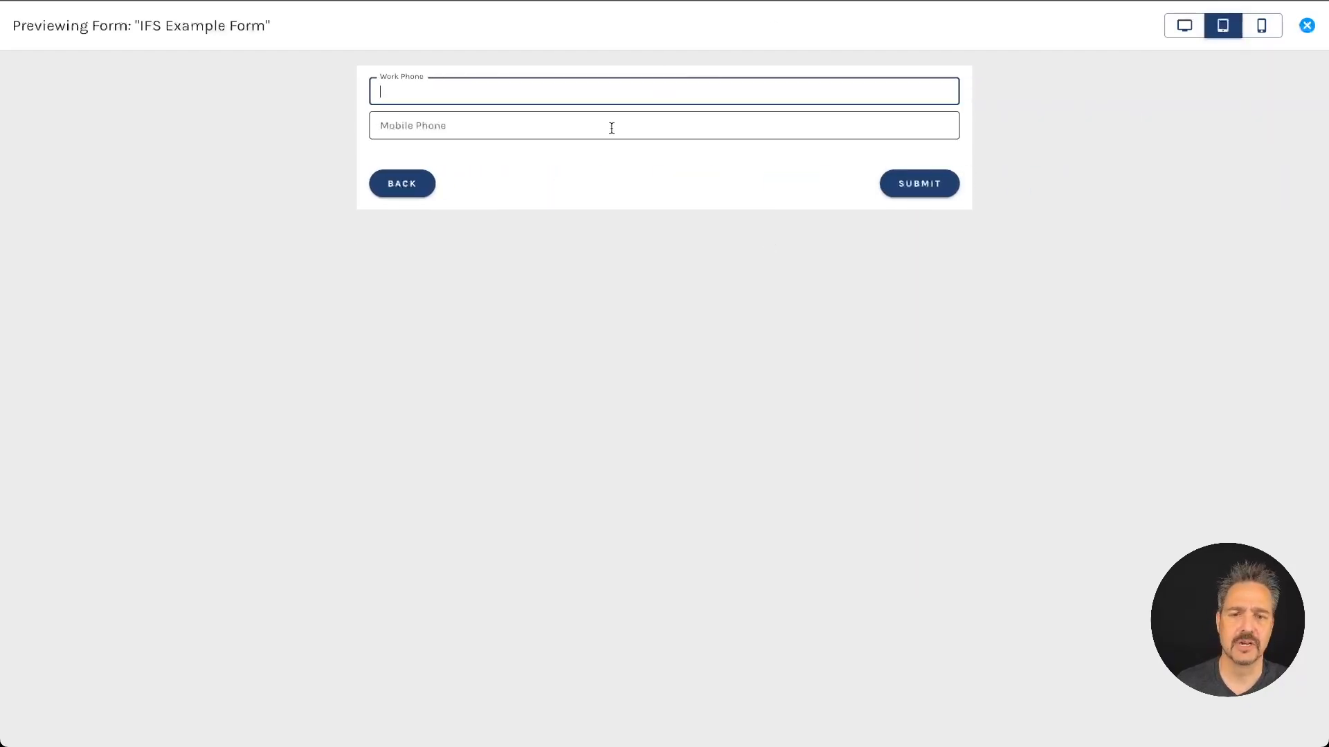
left_click(1307, 25)
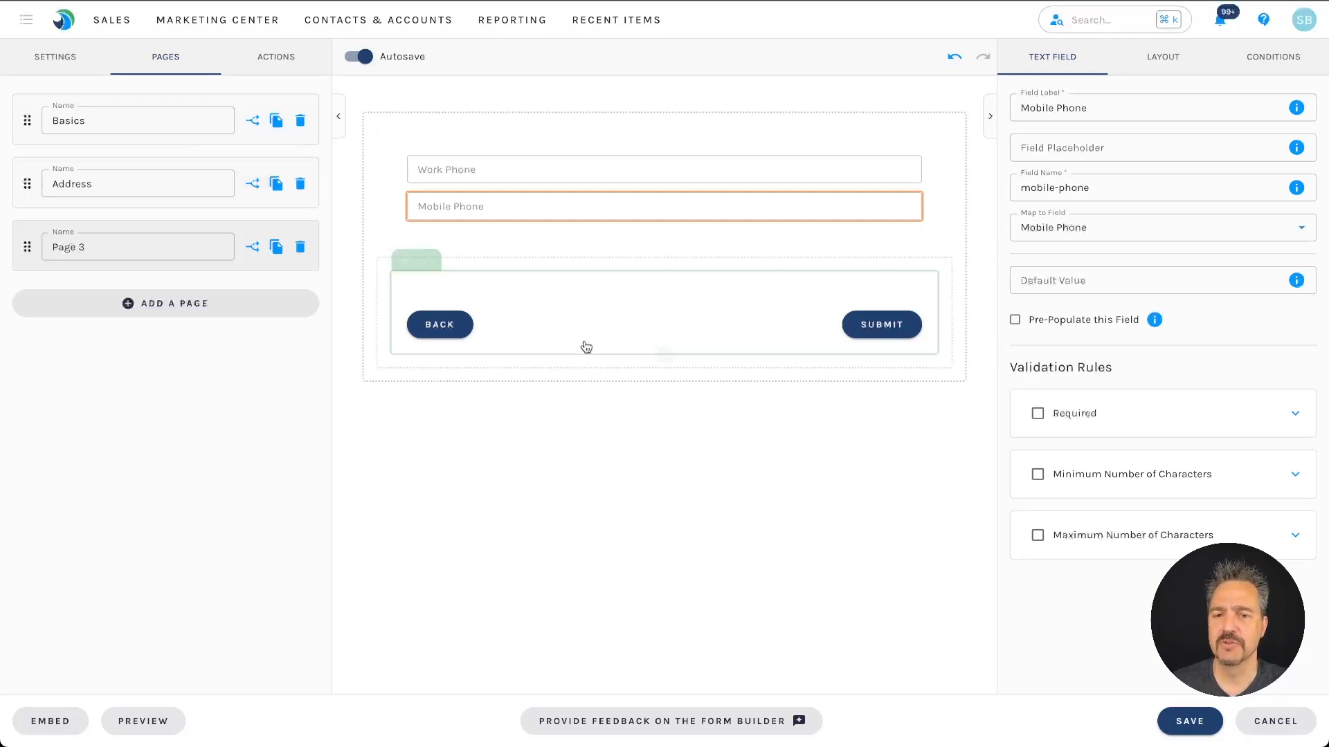
Step: Open the Global Actions for Form list from the ACTIONS tab and scroll through its options
left_click(276, 53)
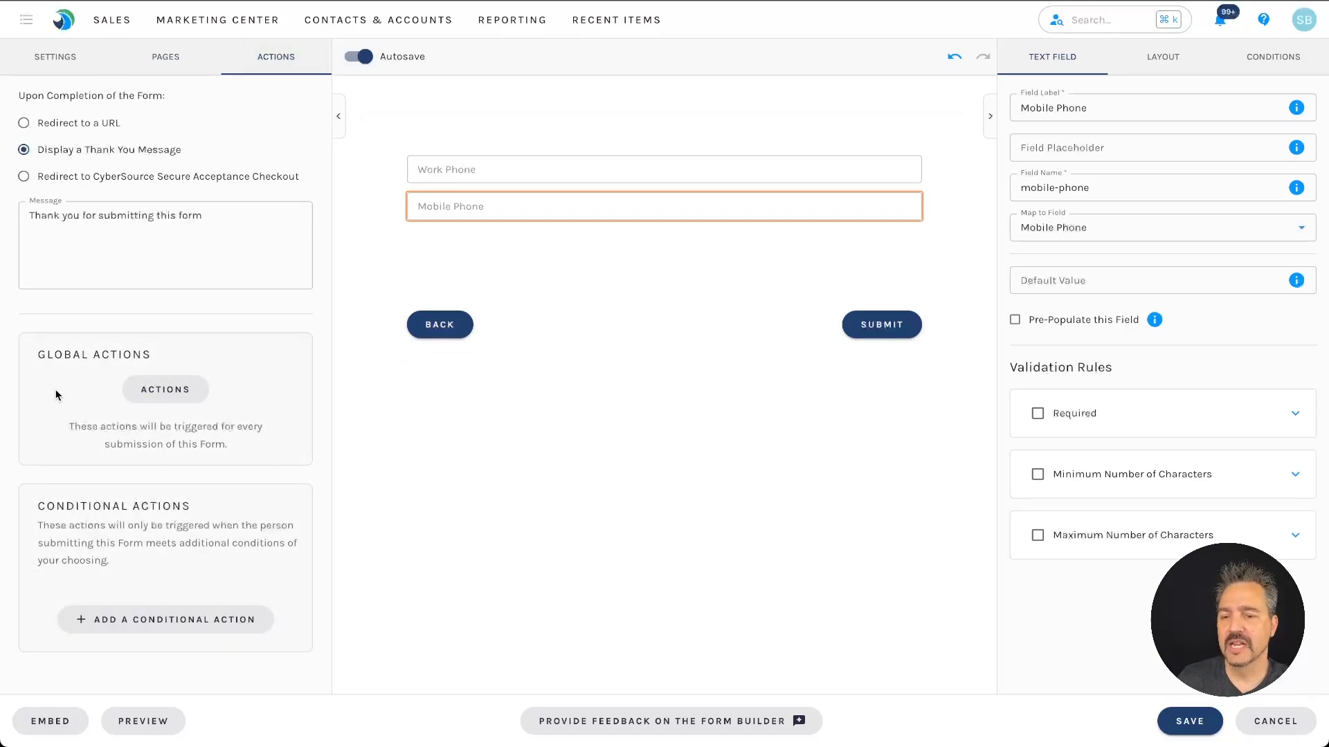
left_click(164, 389)
scroll(290, 481, "down", 8)
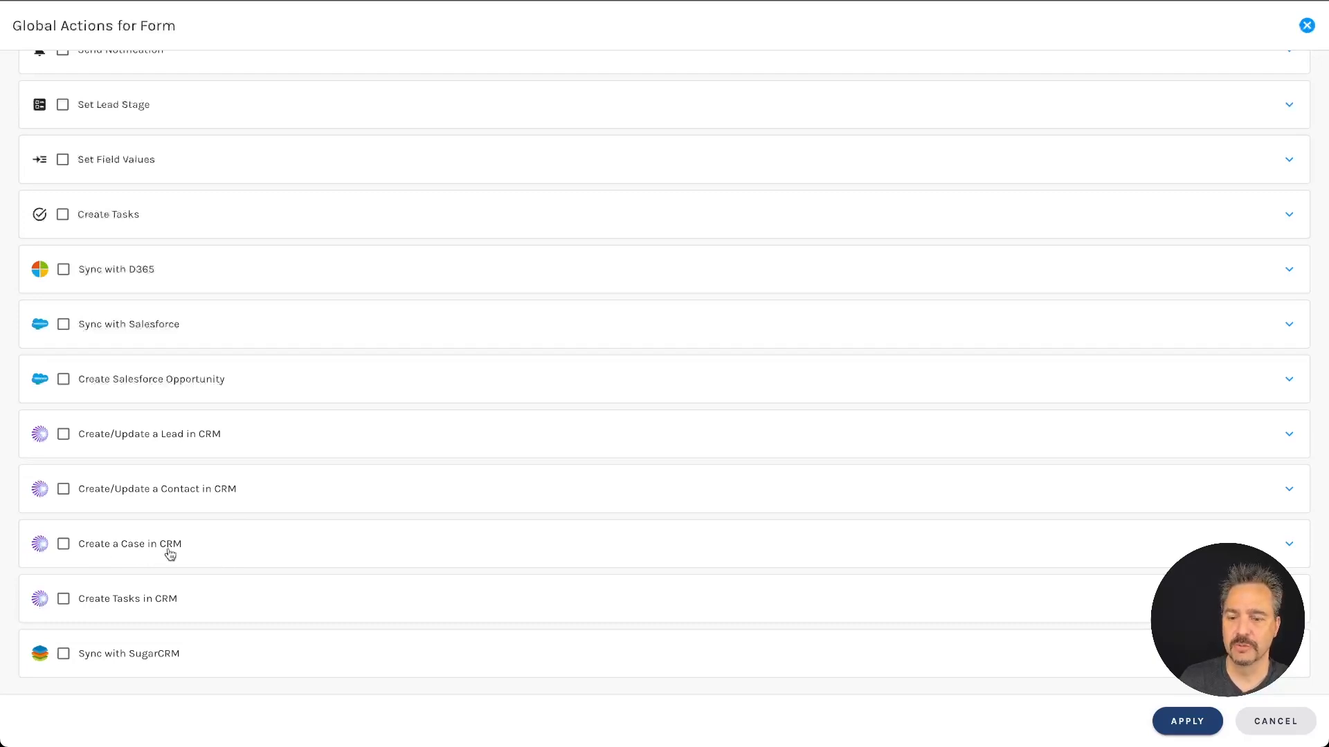
Step: Enable Create Tasks in CRM and add a second task
left_click(157, 598)
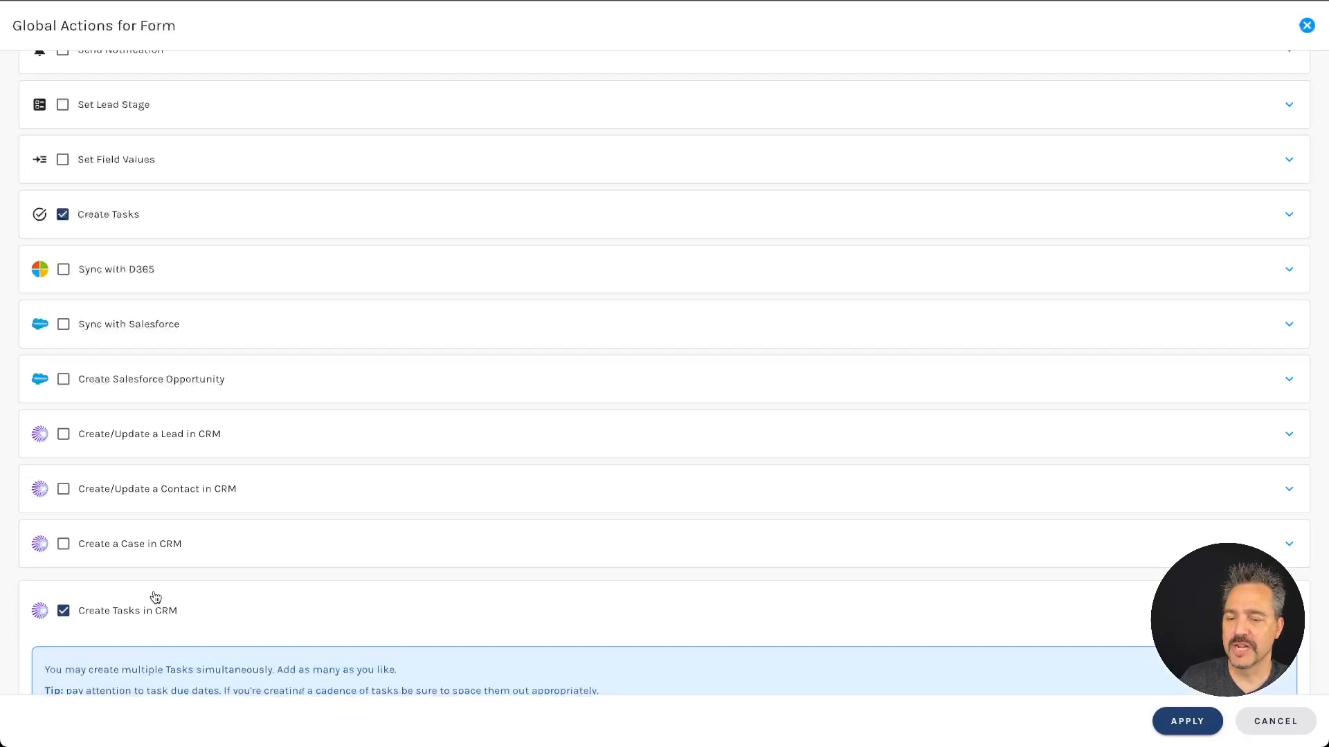
scroll(155, 598, "down", 9)
scroll(231, 385, "up", 1)
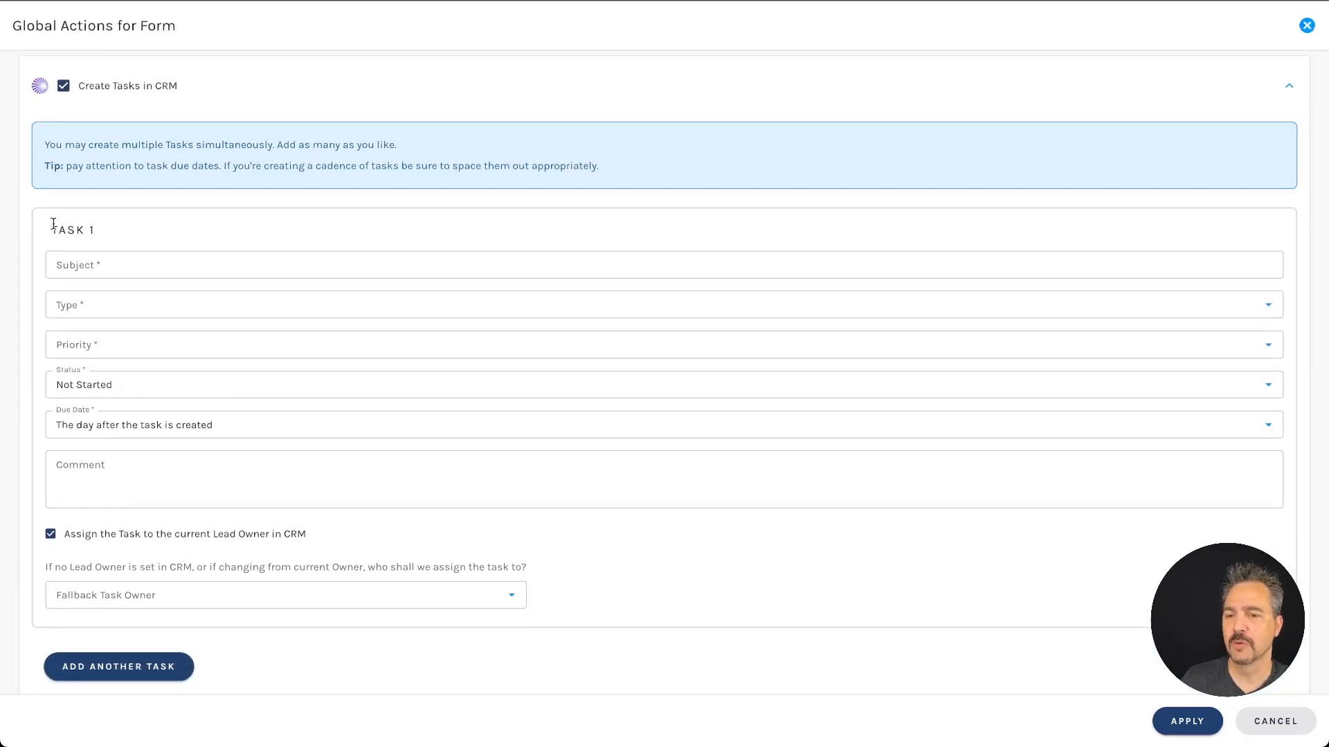
left_click_drag(54, 226, 62, 229)
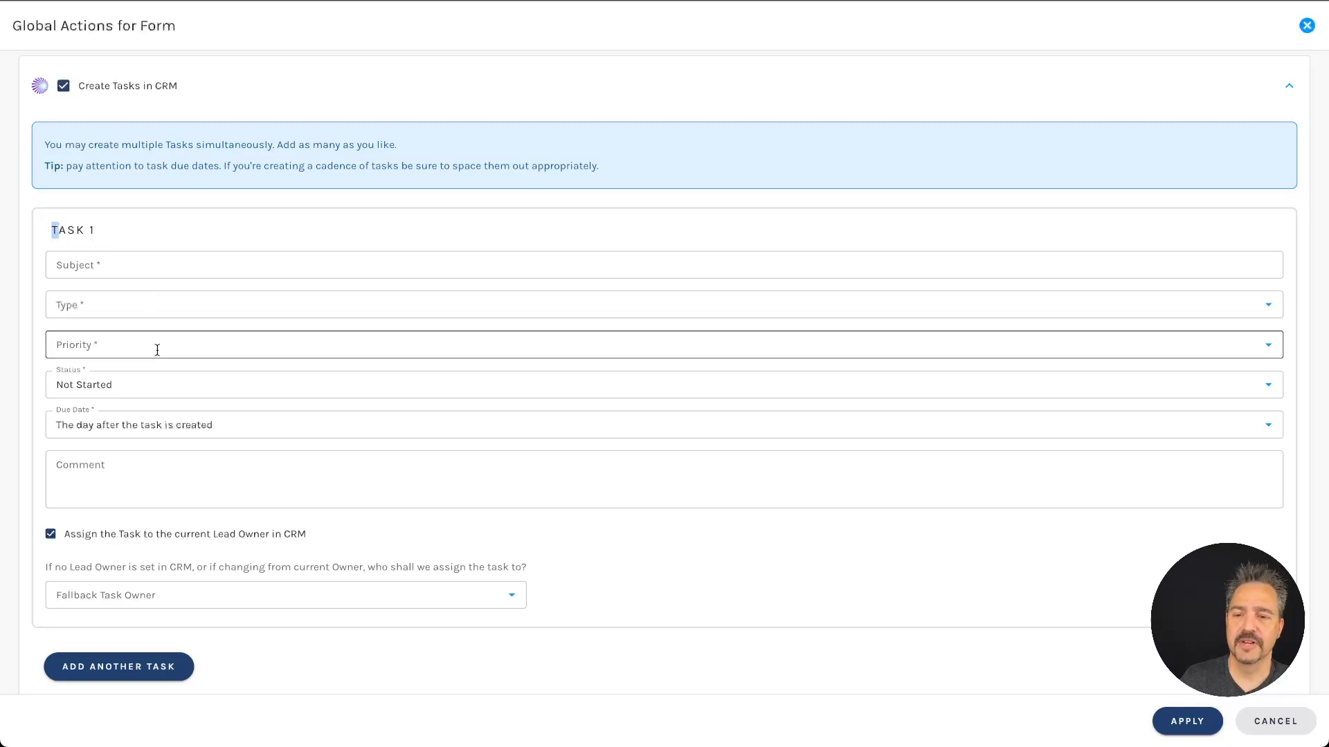
left_click(155, 324)
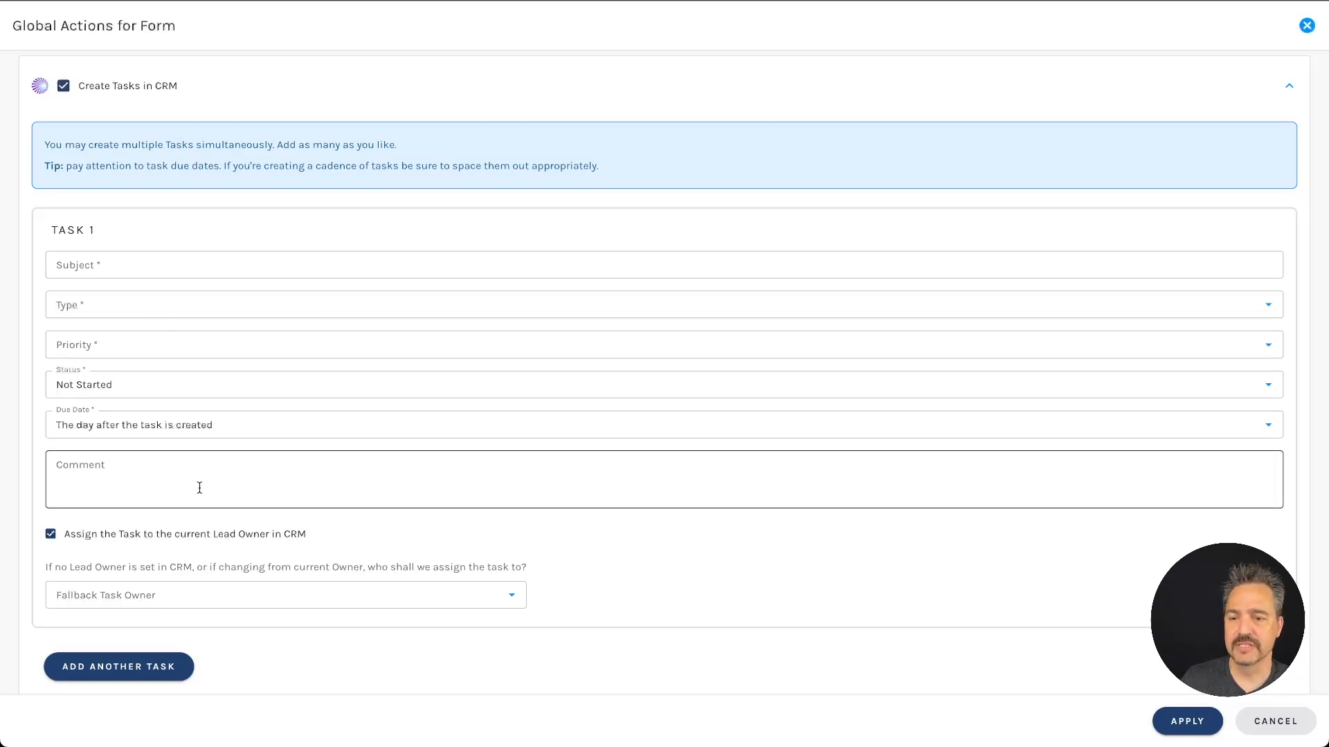
left_click(127, 668)
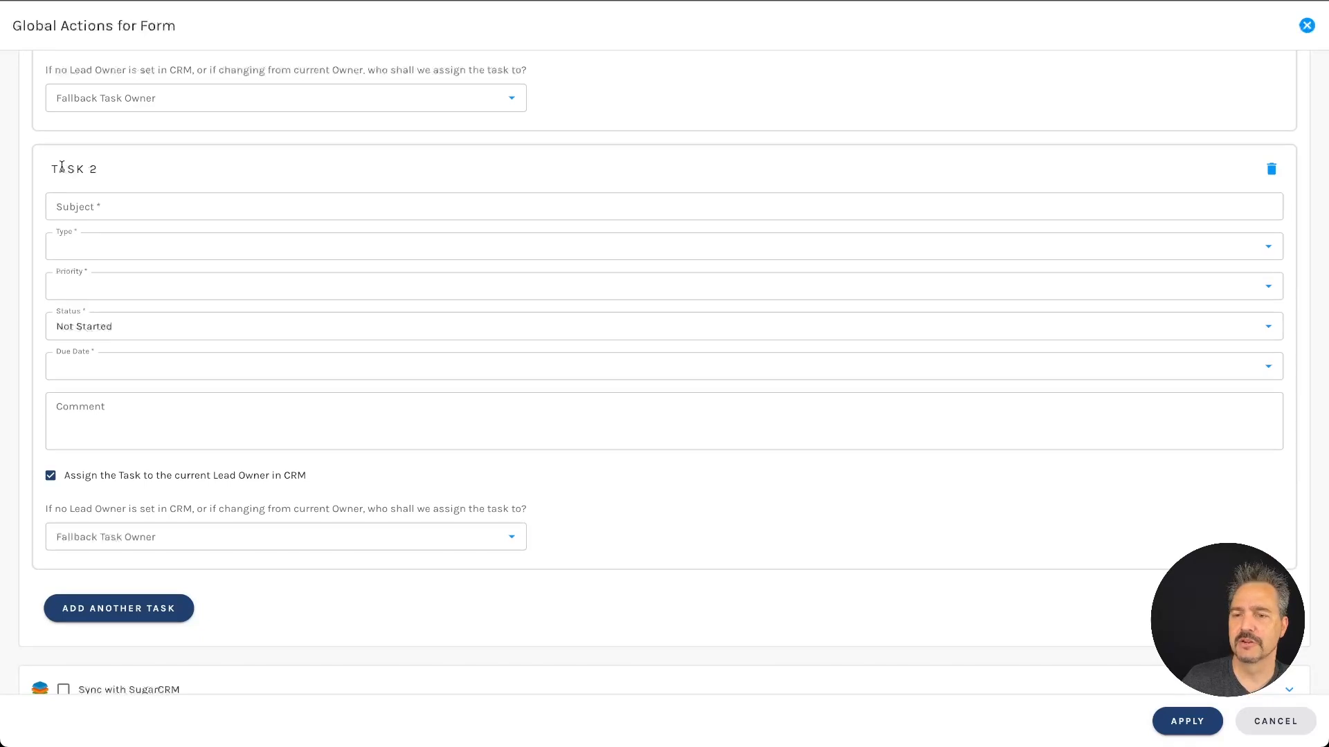
Step: Make Task 1 due the same day and Task 2 due 2 days after creation
scroll(119, 169, "up", 5)
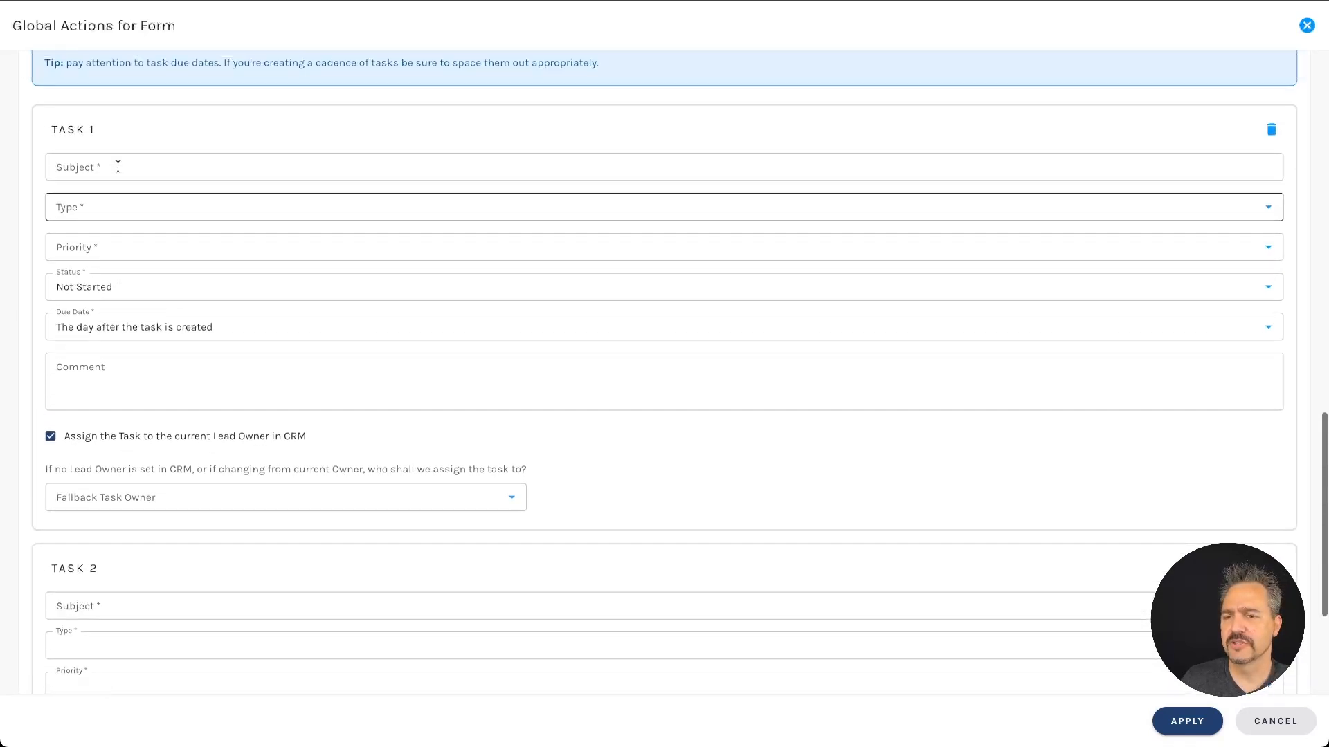
left_click(171, 321)
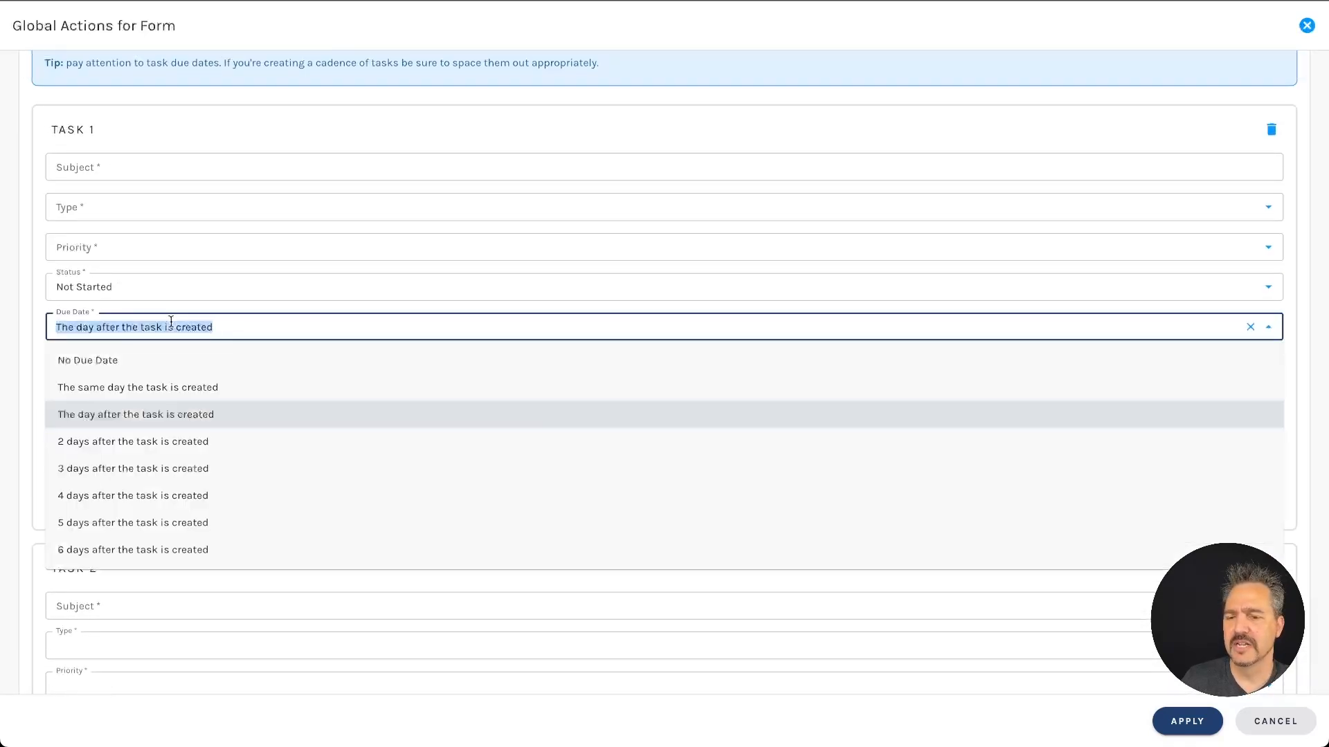
left_click(184, 382)
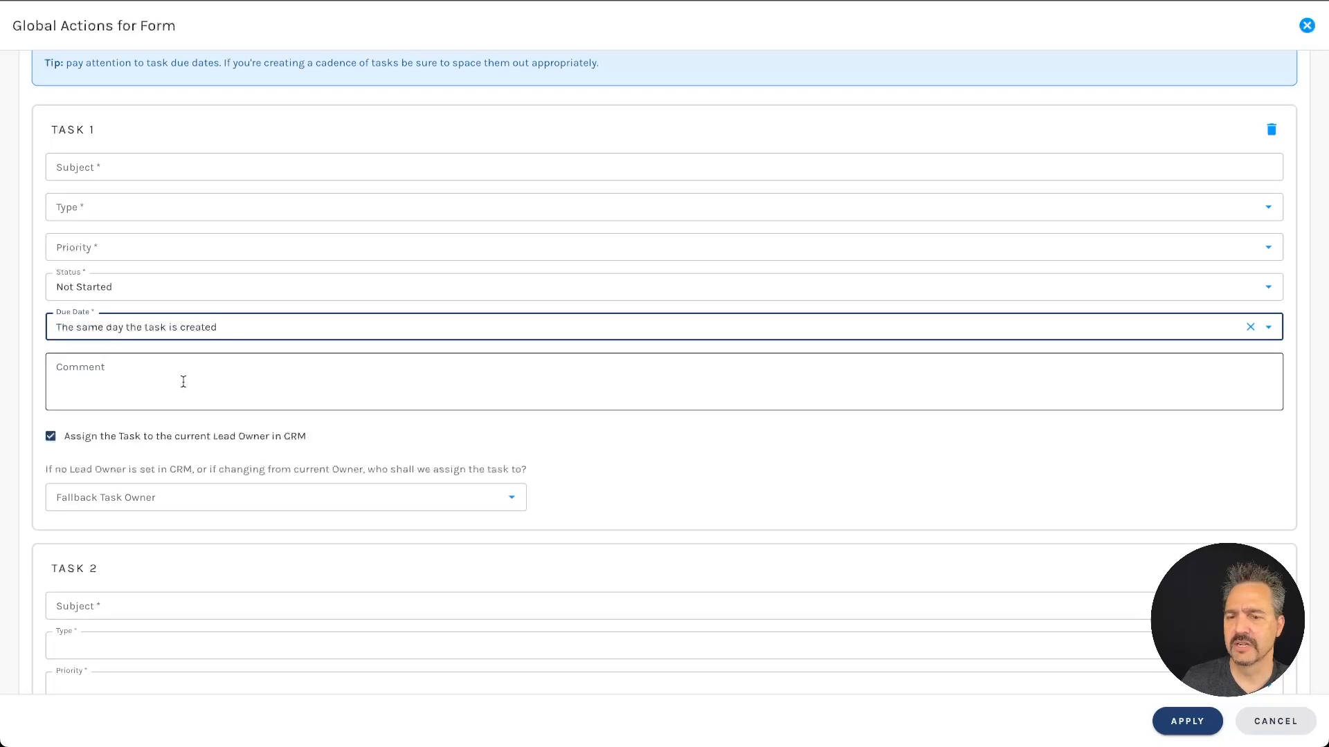
scroll(184, 382, "down", 6)
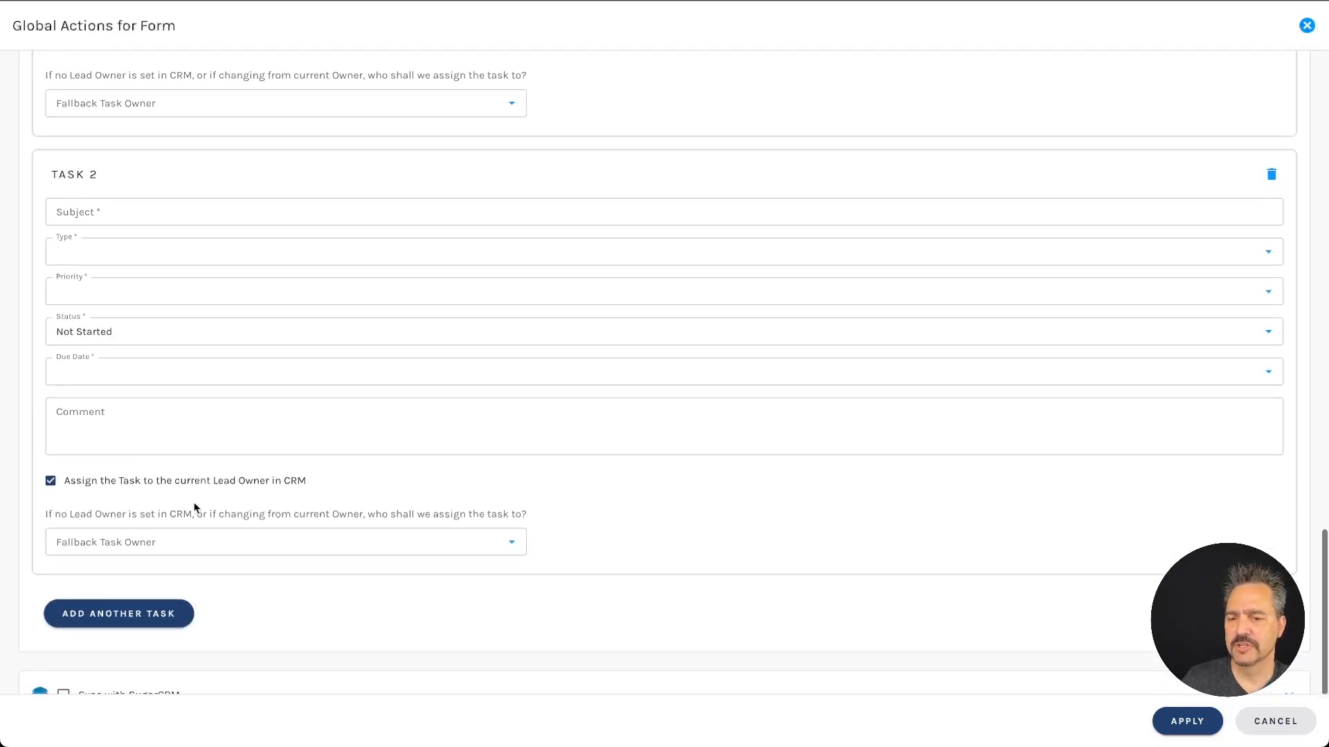
left_click(136, 367)
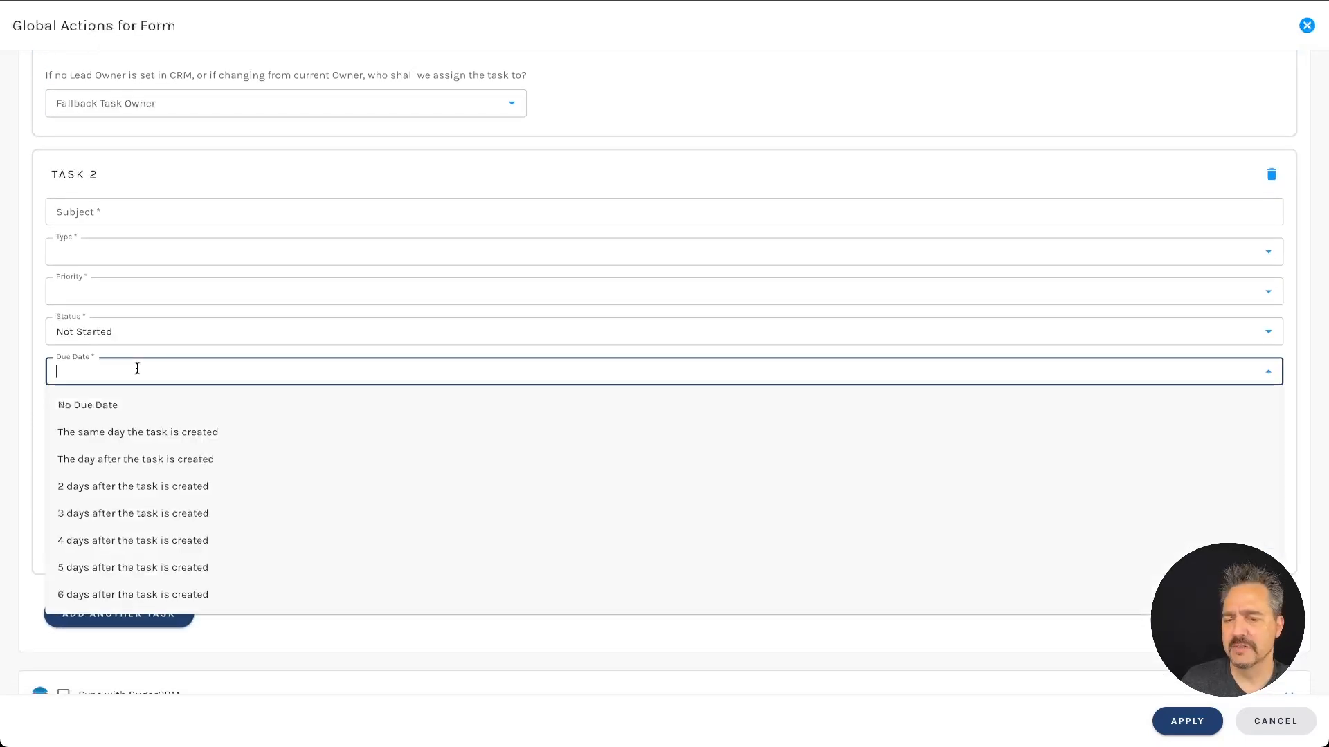
left_click(149, 488)
Step: Uncheck Create Tasks in CRM and cancel the Global Actions dialog
scroll(266, 310, "up", 8)
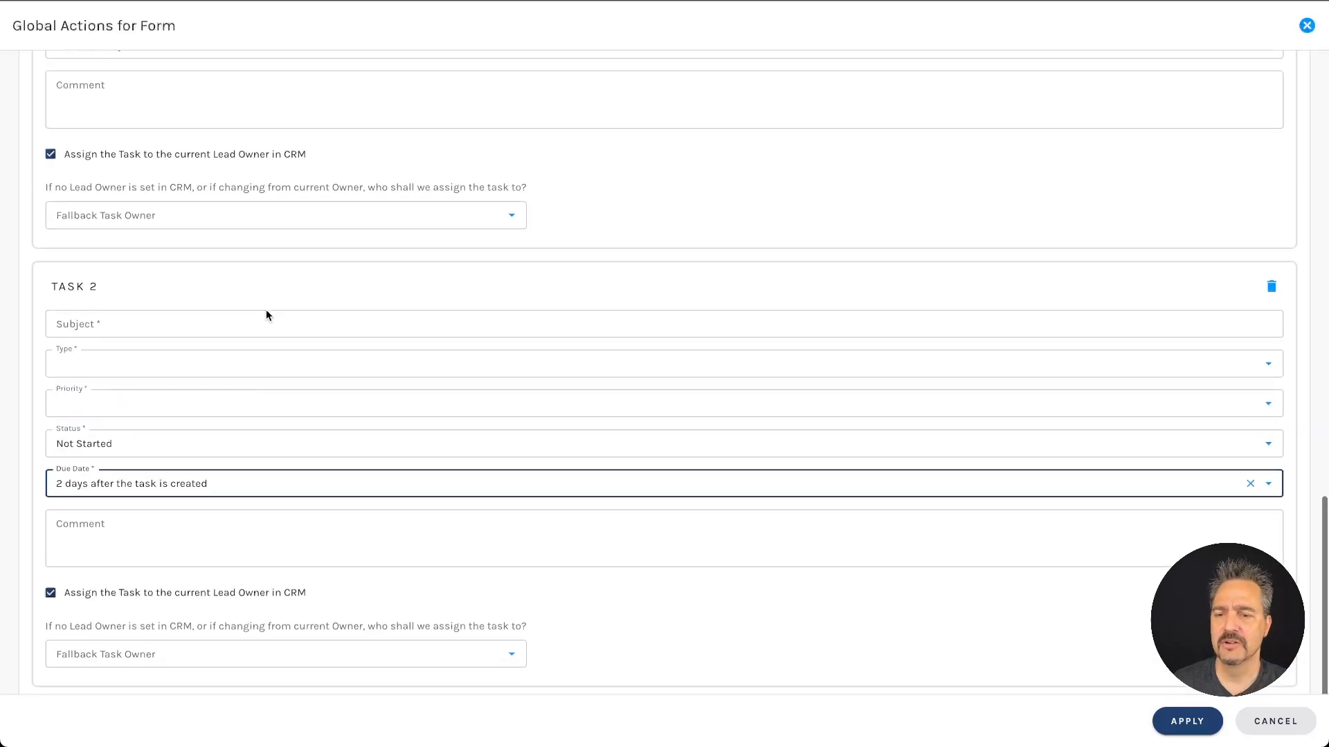
left_click(64, 212)
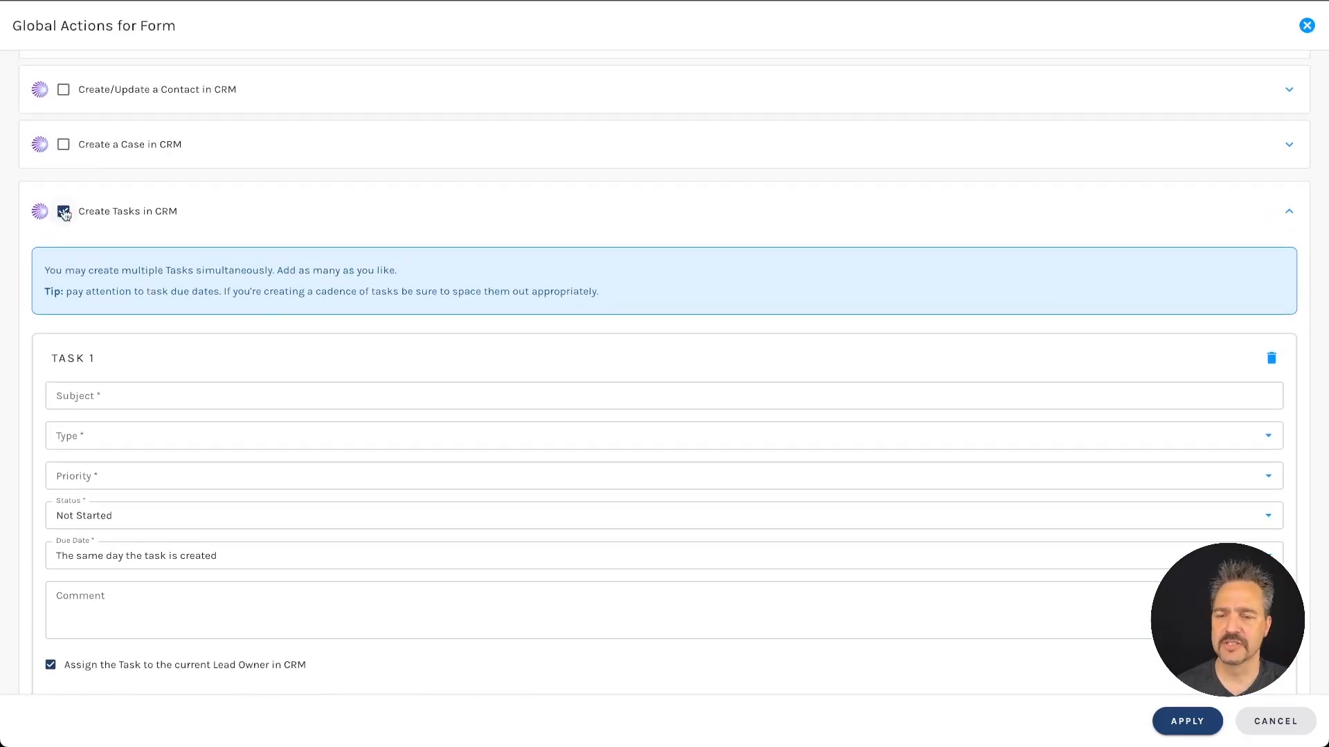
left_click(1258, 726)
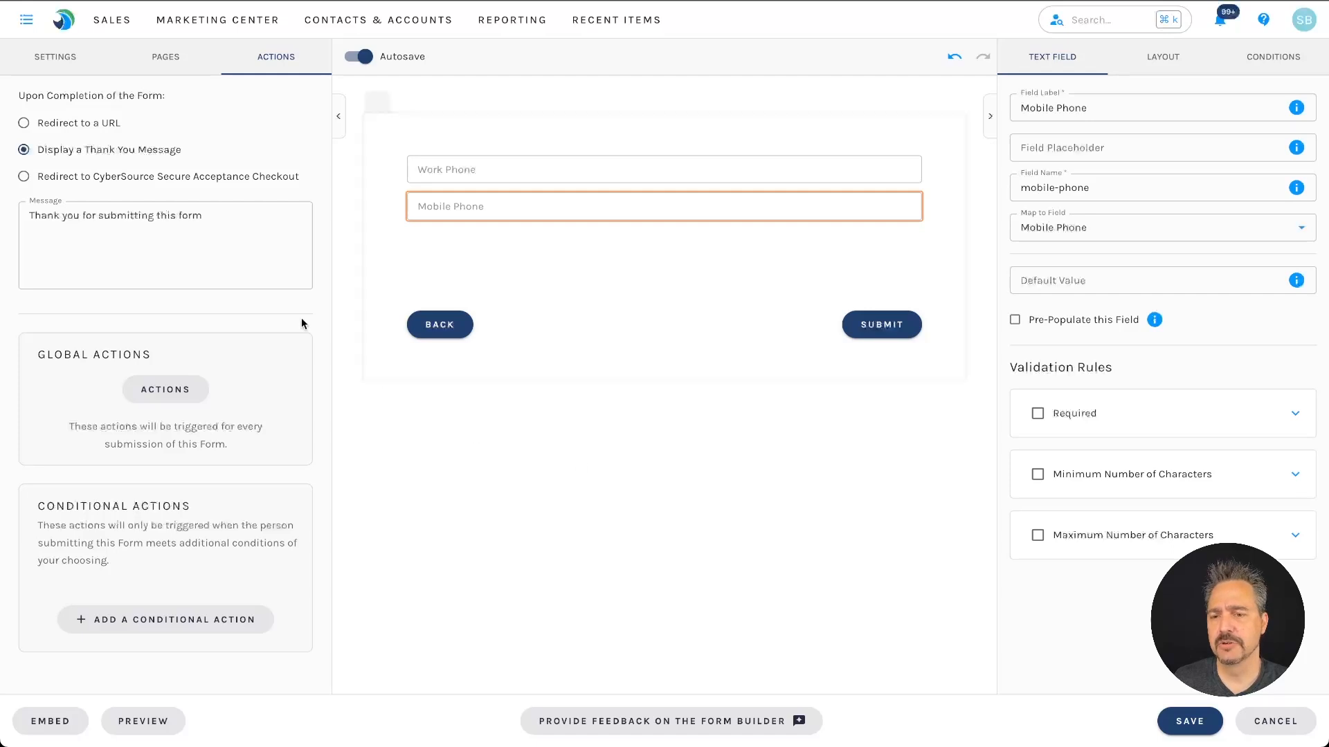
Step: Open the Address page and change its address section's visibility from Always to If
left_click(173, 64)
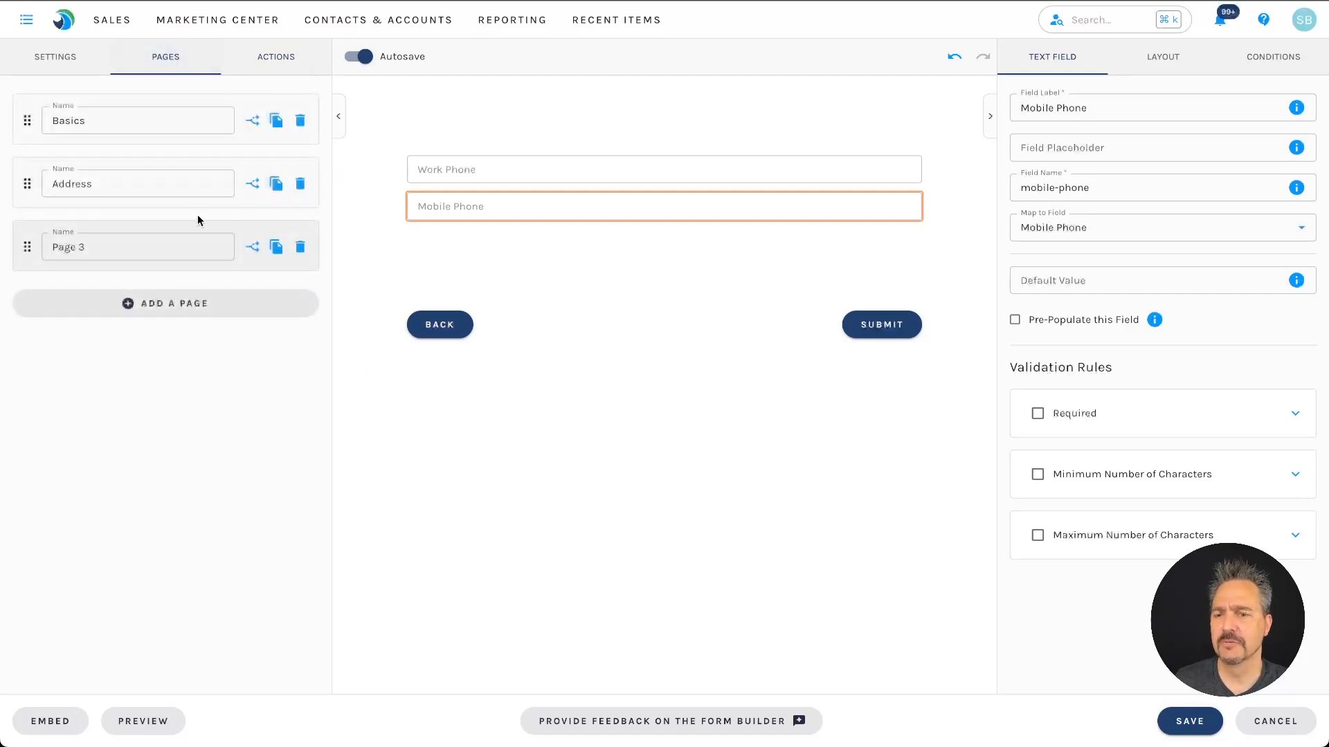
left_click(185, 182)
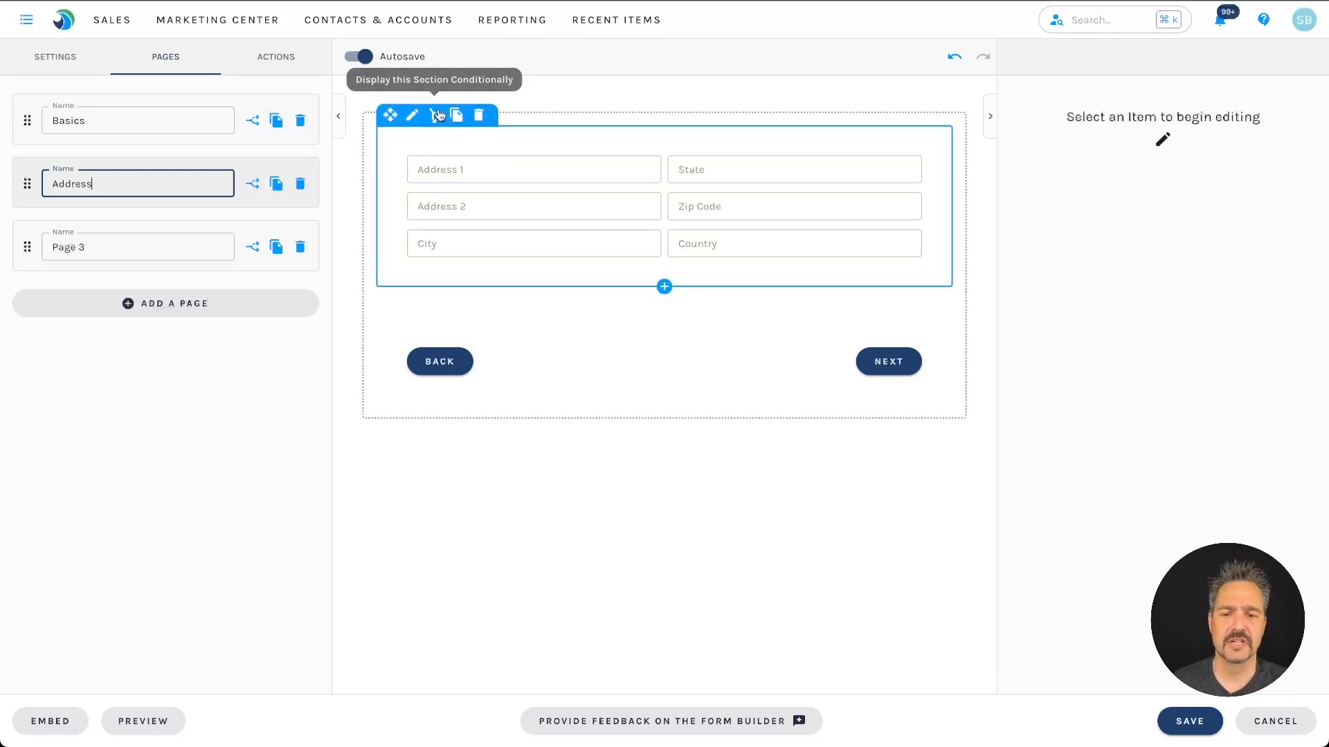
left_click(439, 115)
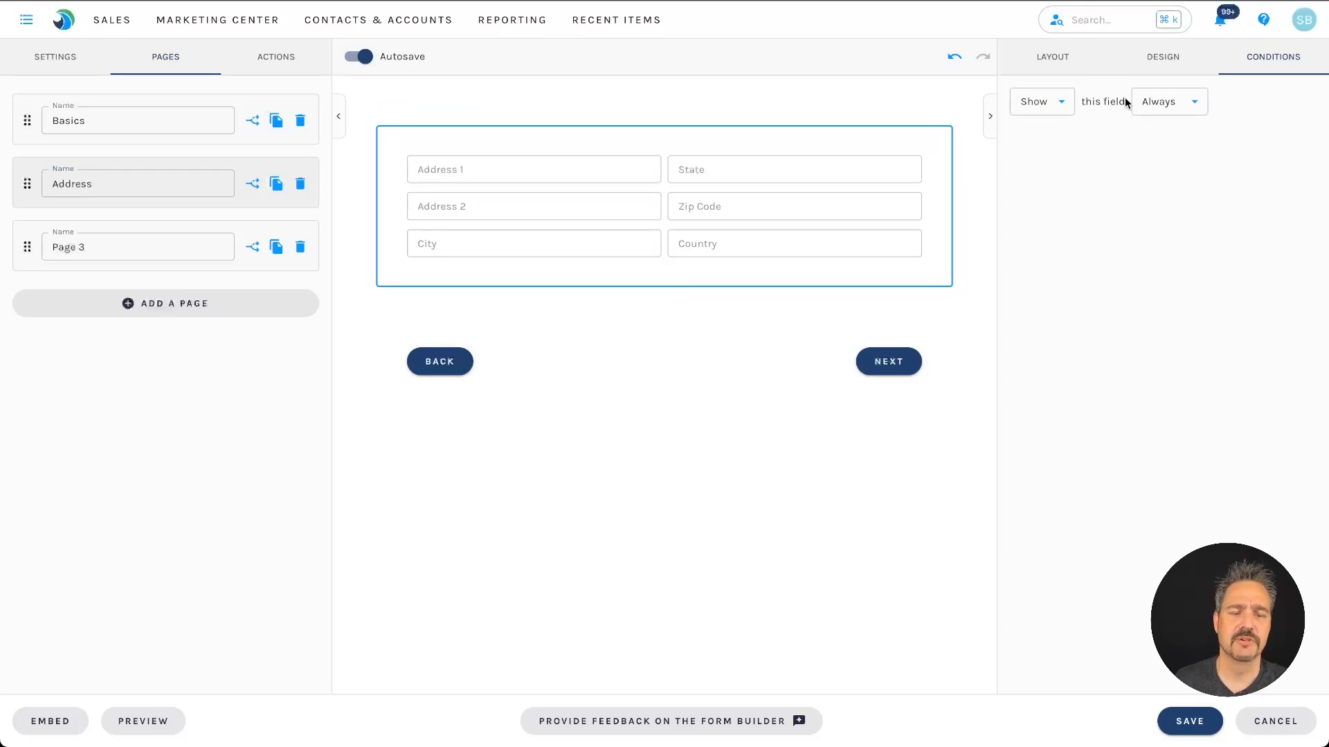
left_click(1184, 106)
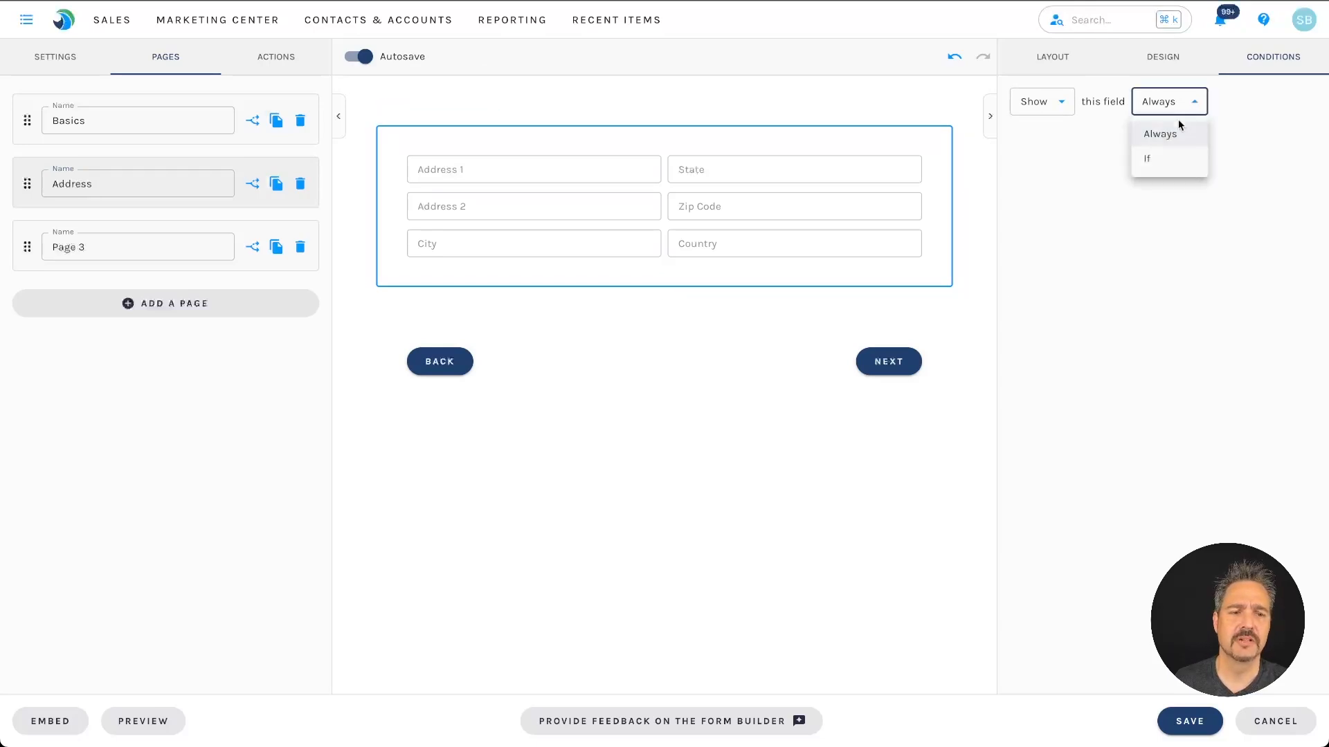
left_click(1180, 163)
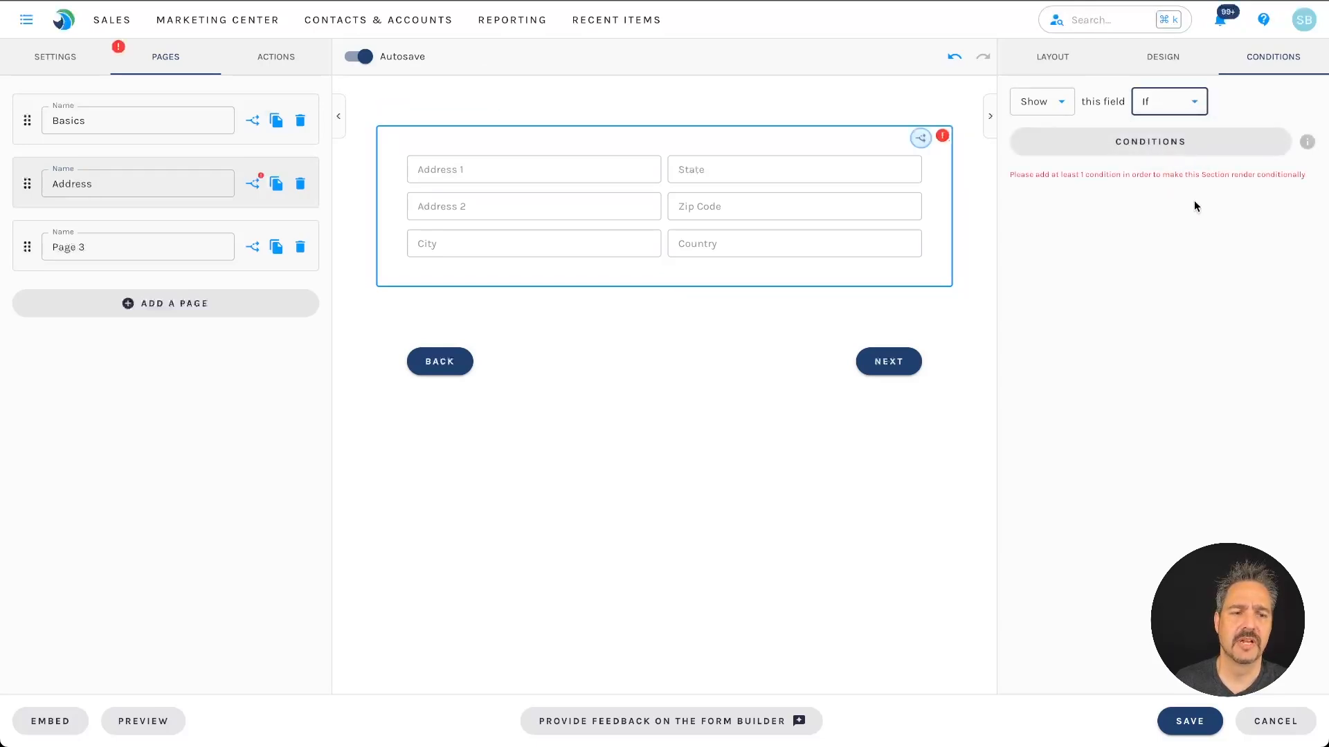
Step: Open the condition picker, then close it and Element Conditions without adding a condition
left_click(1147, 143)
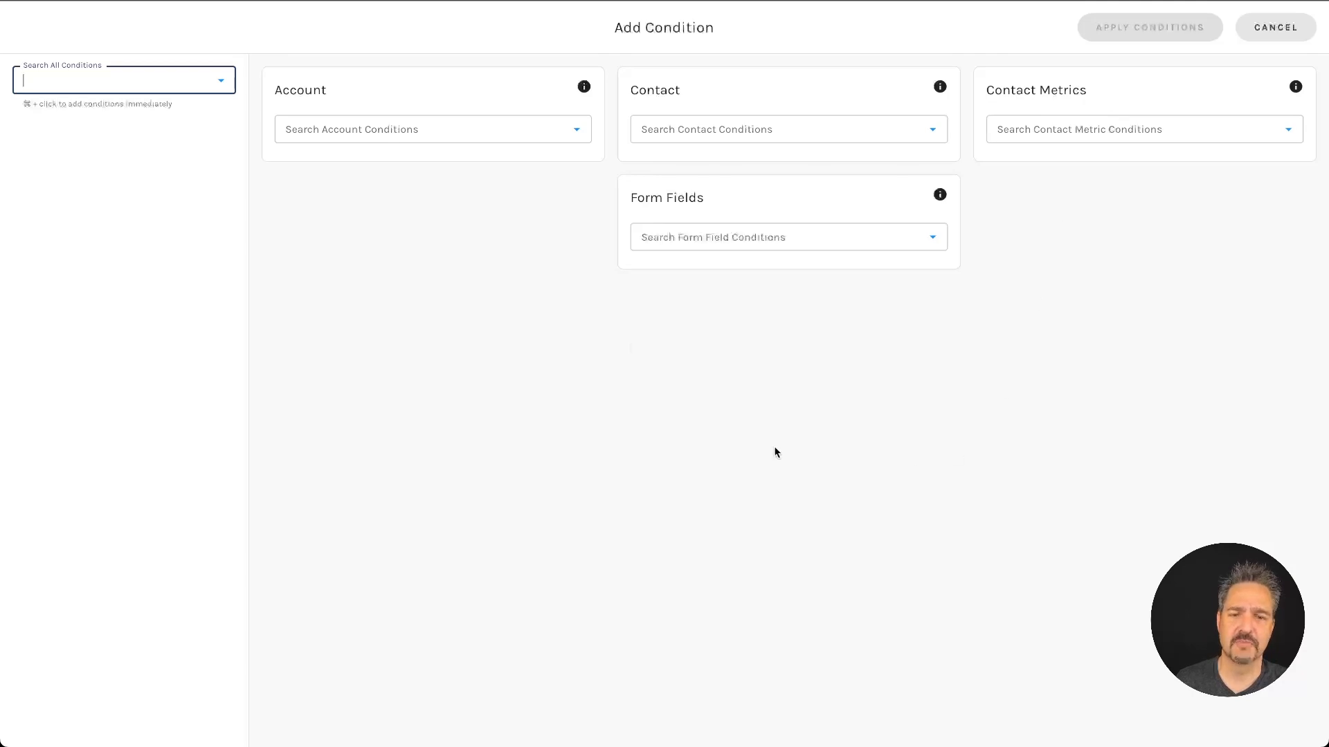
left_click(1280, 27)
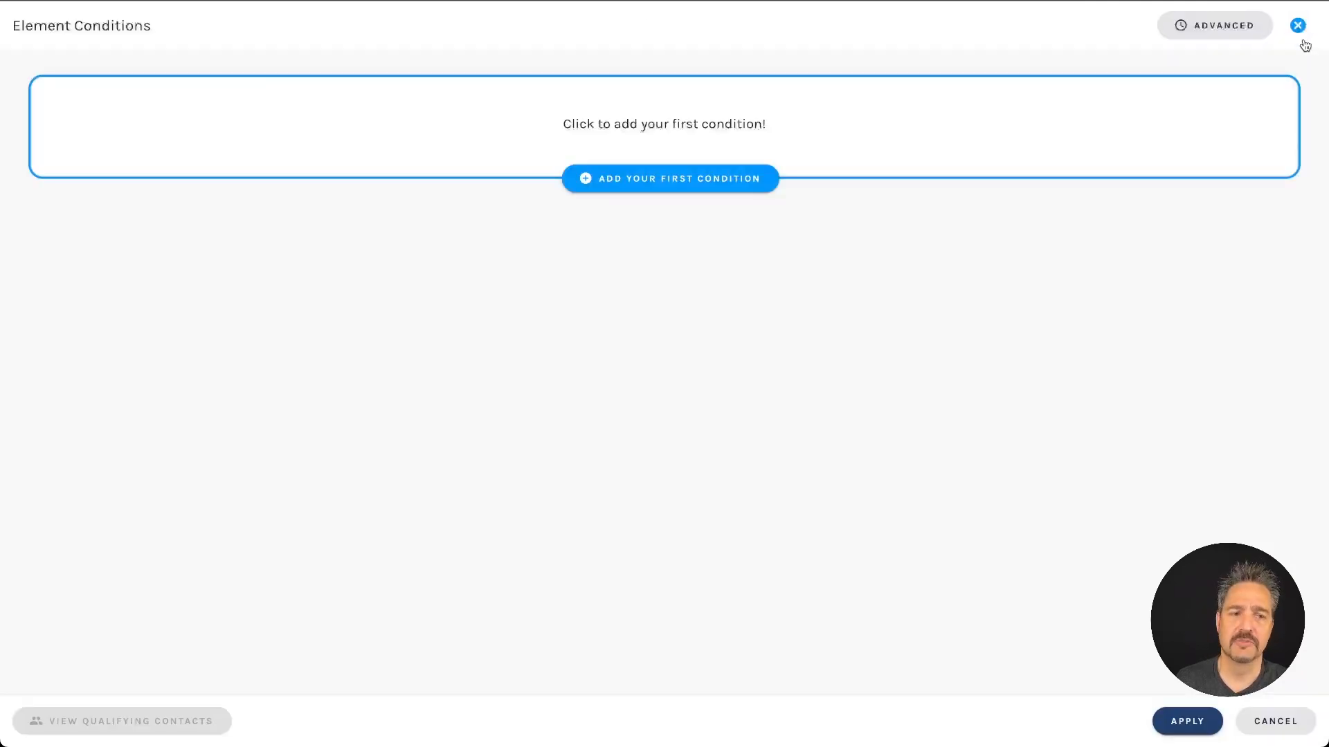
left_click(1298, 24)
Step: Copy the Embed Your Form code snippet and close the embed window
left_click(38, 721)
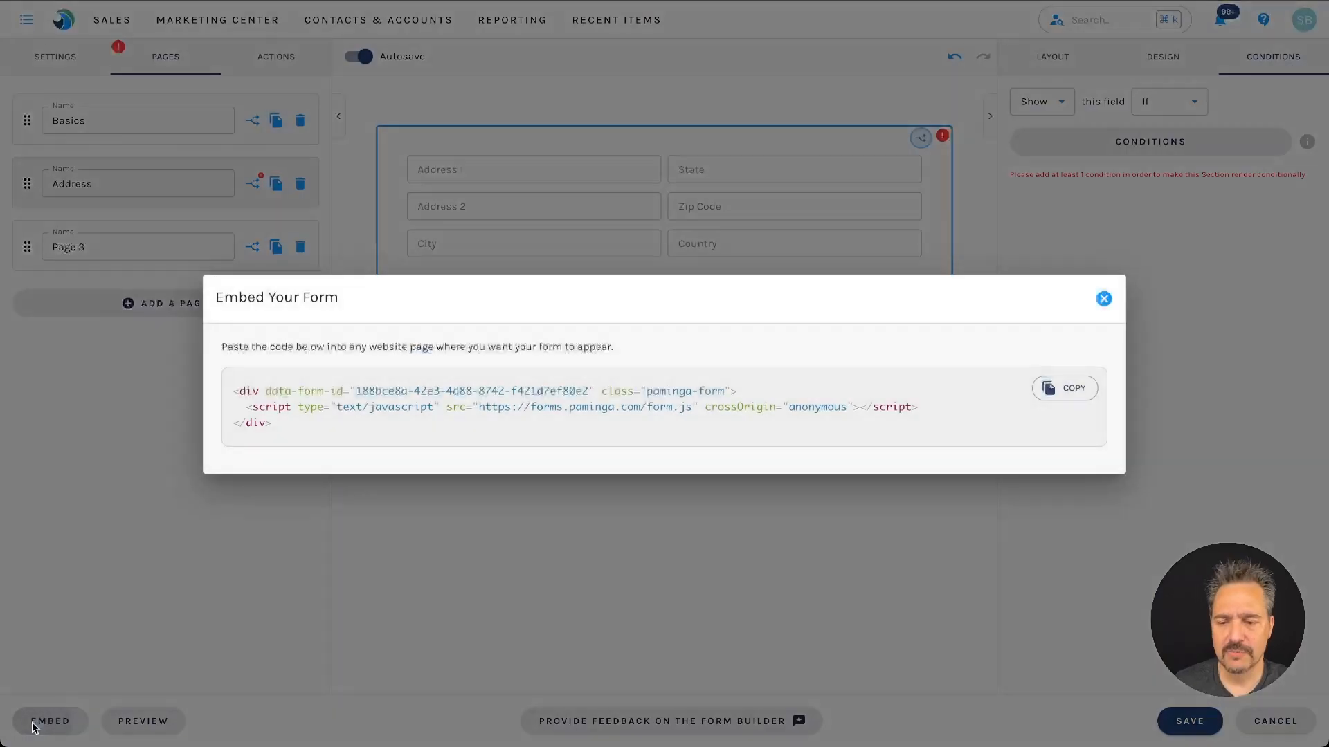
left_click(1073, 389)
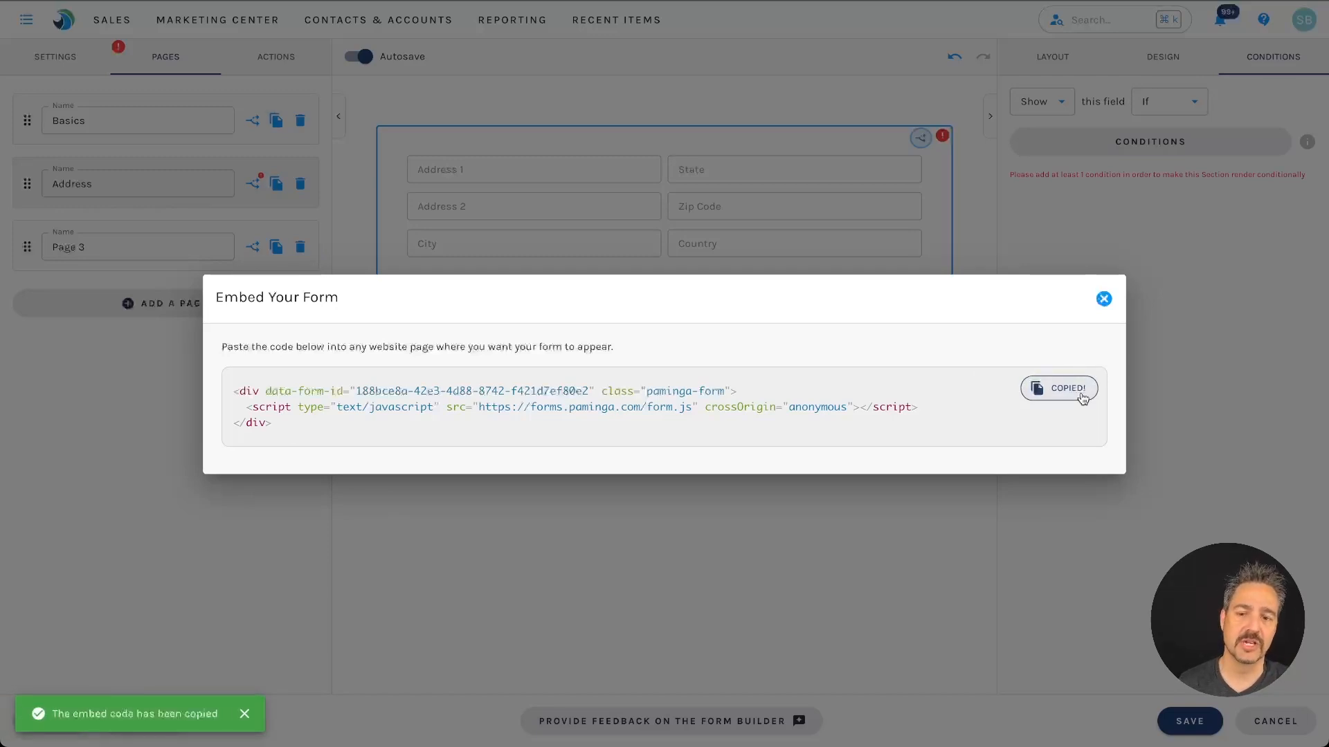
left_click(1103, 299)
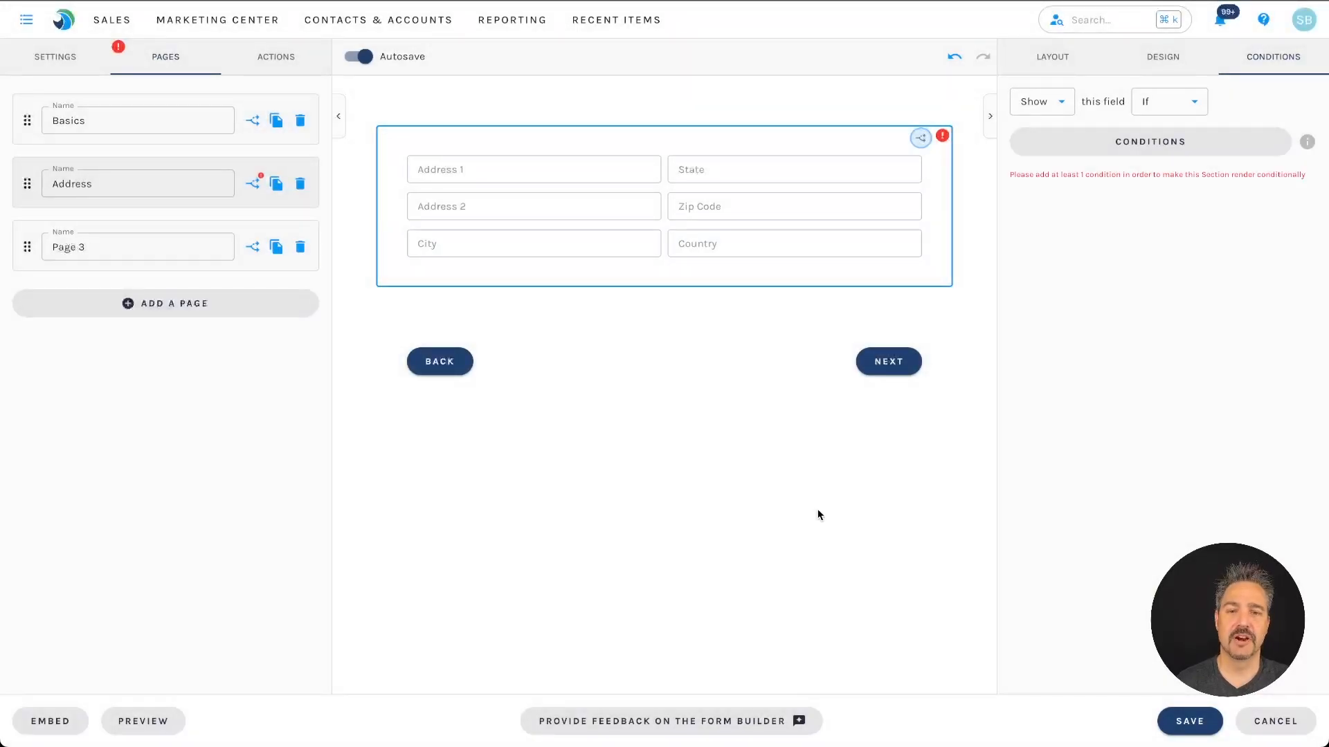